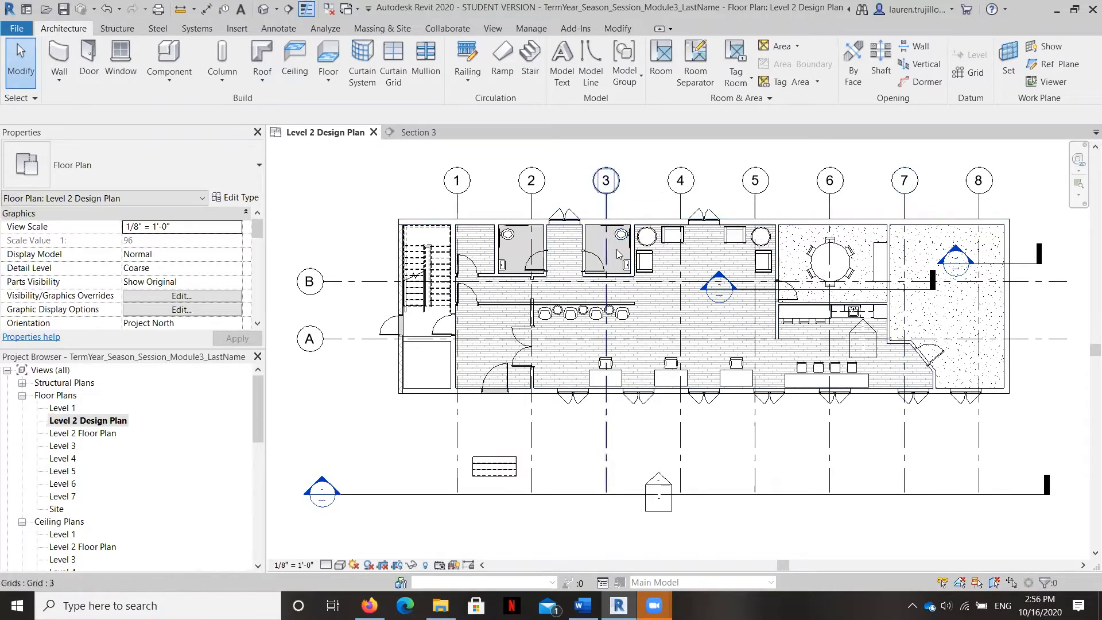
Step: Duplicate the type of the two outer side walls of the restrooms as a new wall type named "Wet walls"
scroll(608, 250, "up", 4)
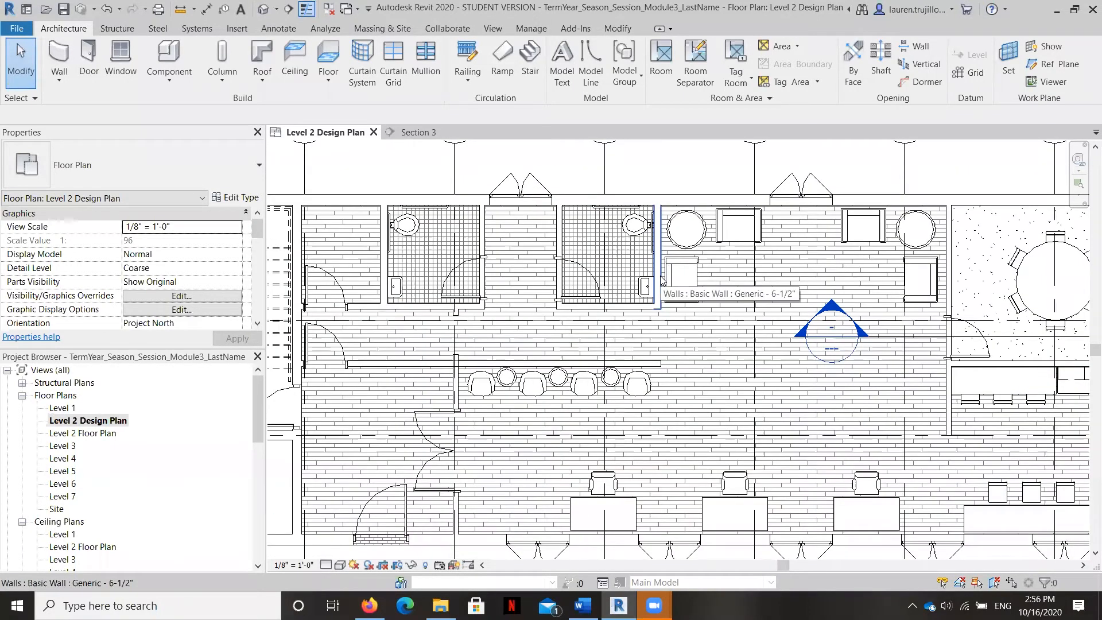
left_click(387, 268)
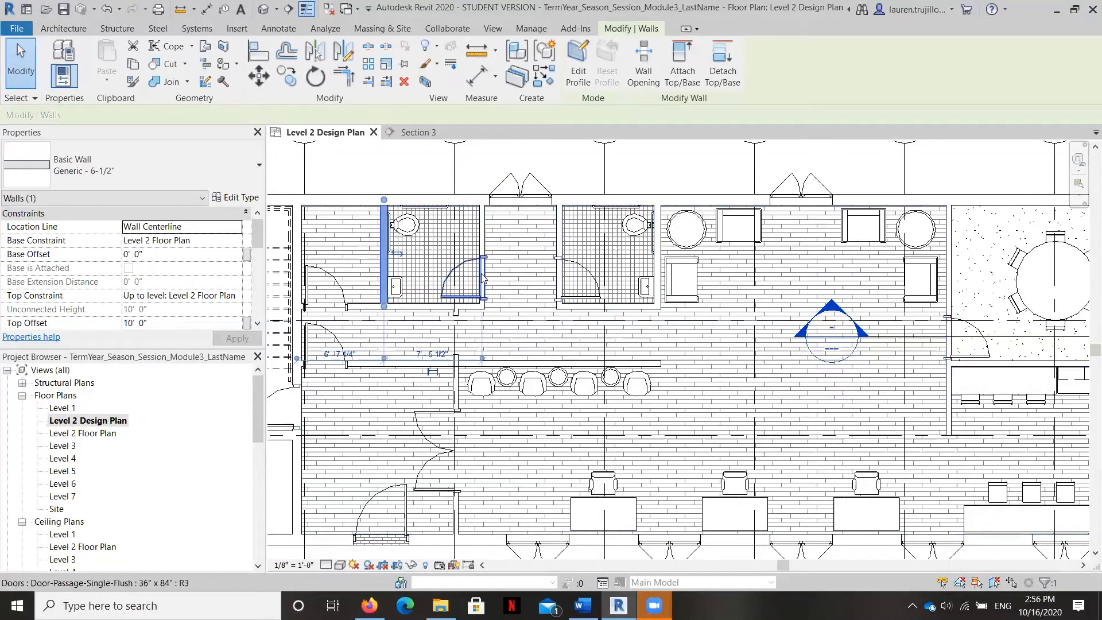
left_click(658, 261, "ctrl")
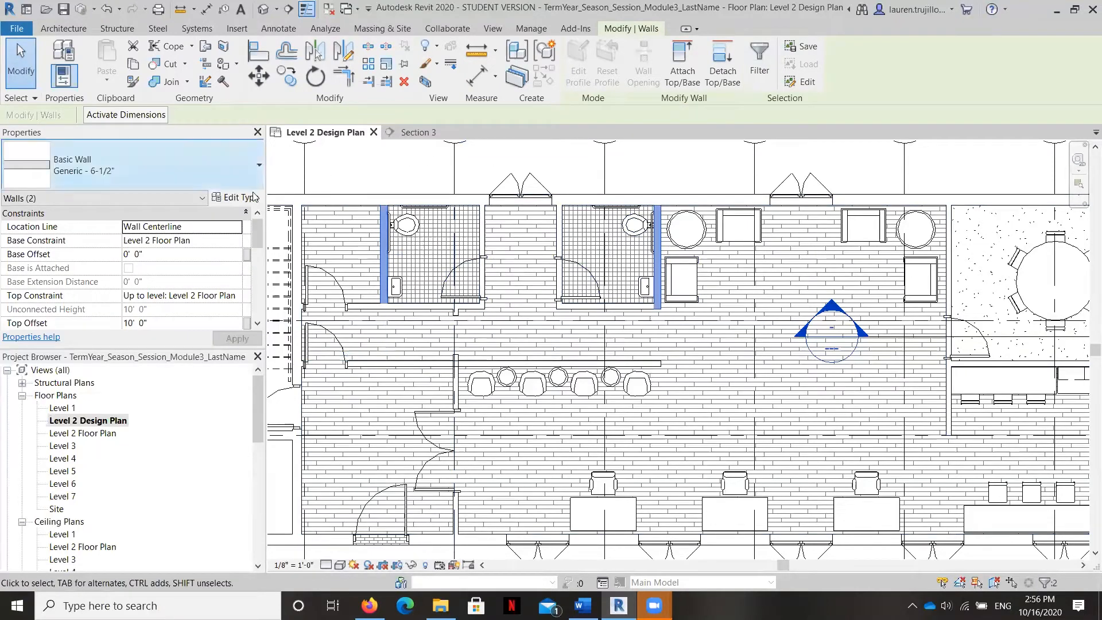
left_click(231, 200)
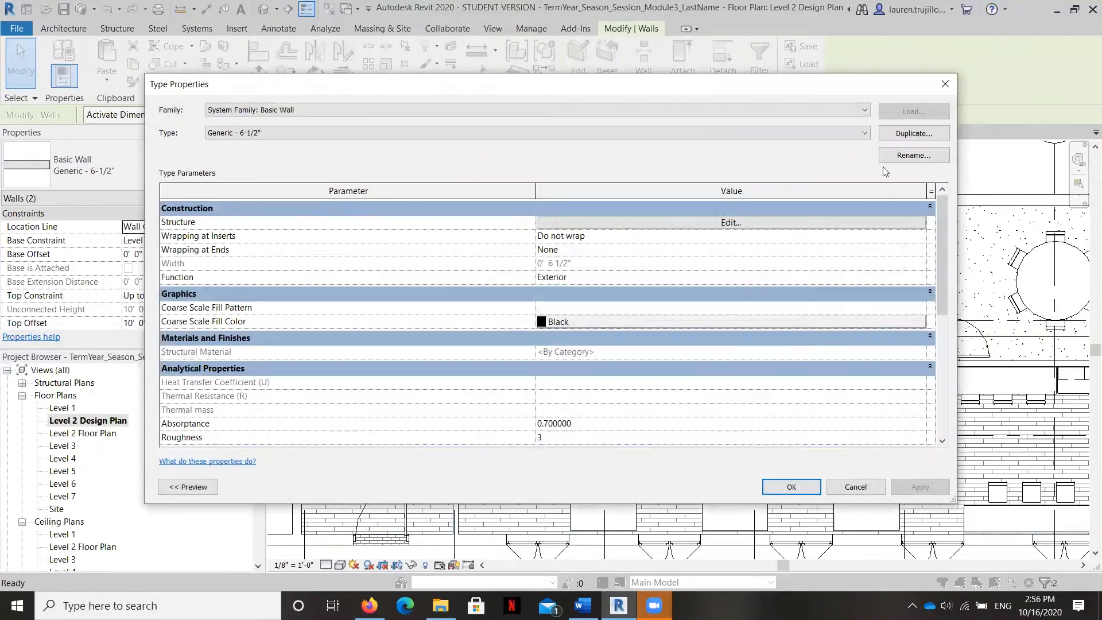
left_click(900, 133)
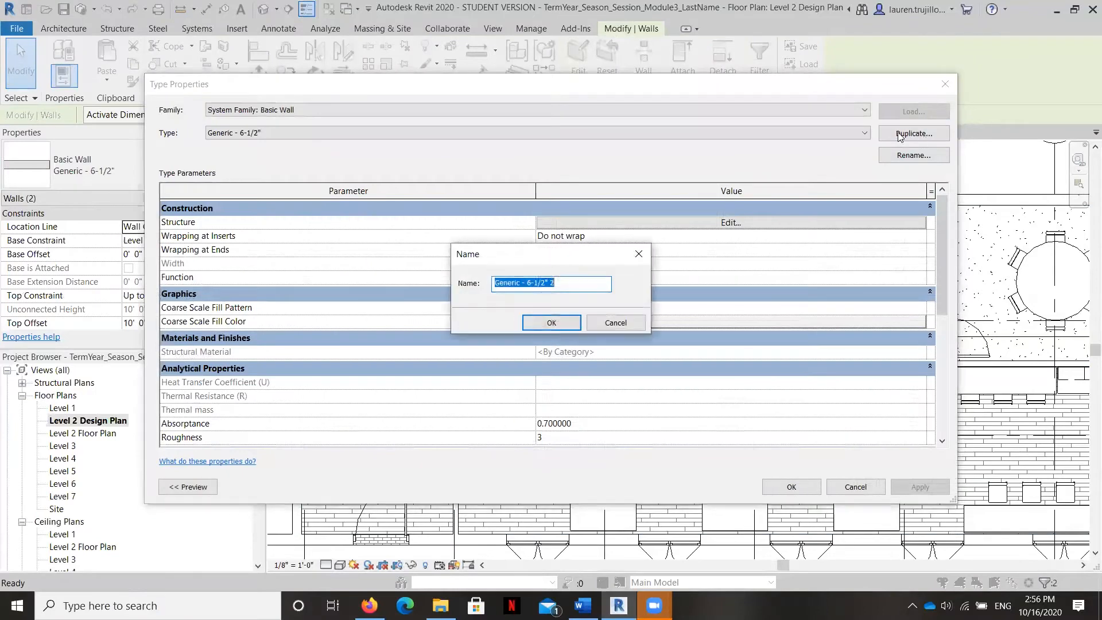
left_click(562, 284)
left_click_drag(563, 283, 448, 270)
key("Caps_Lock")
type("Wet walls")
left_click(555, 323)
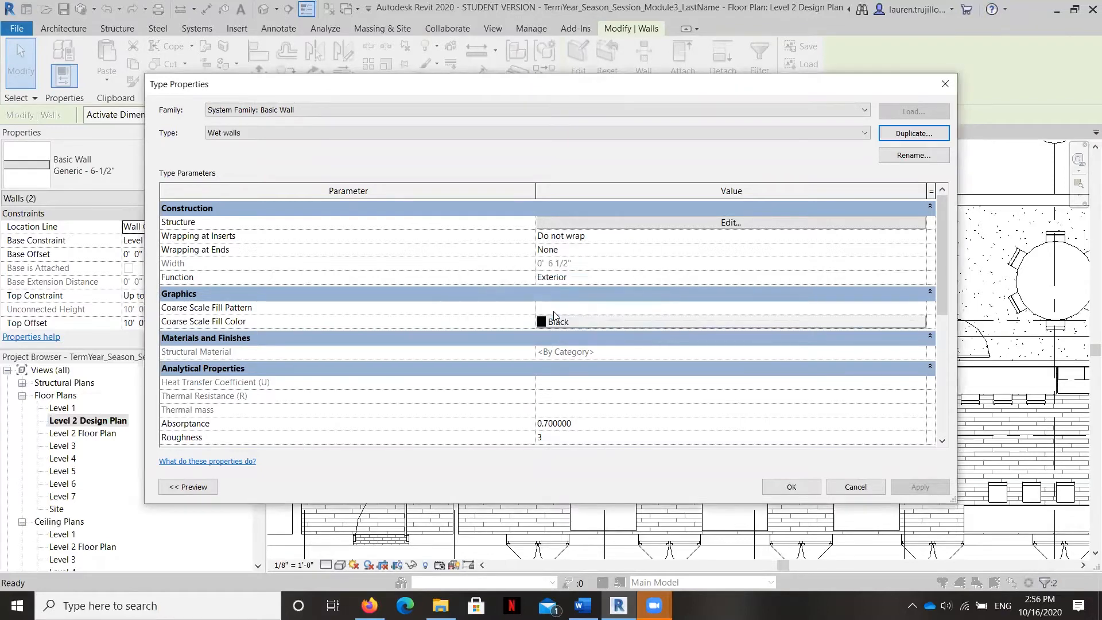
left_click(693, 224)
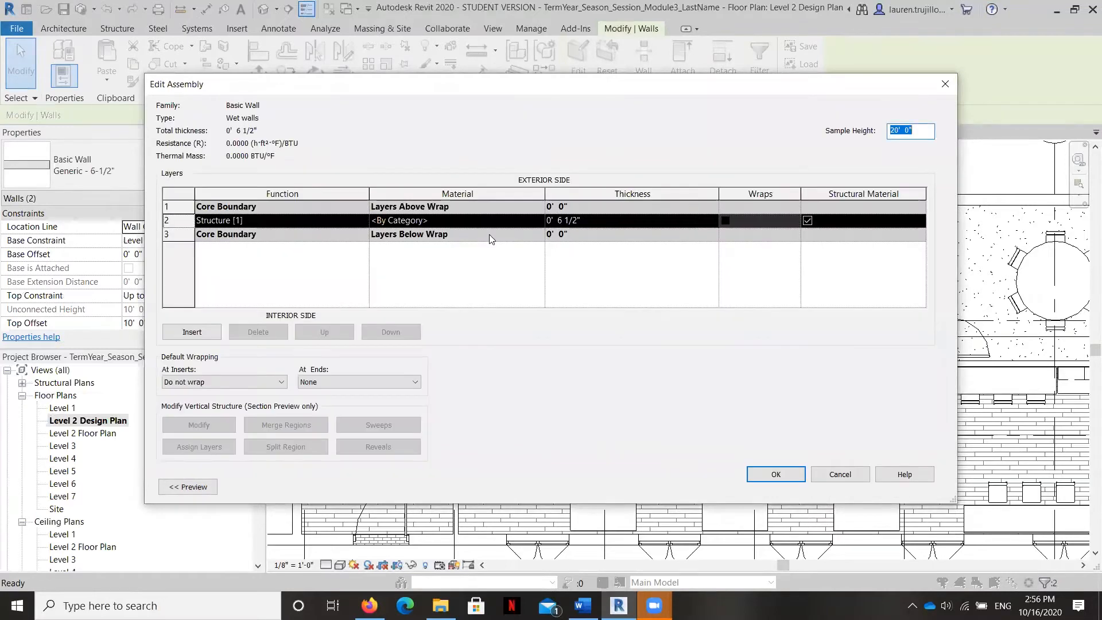
left_click(199, 331)
left_click(255, 234)
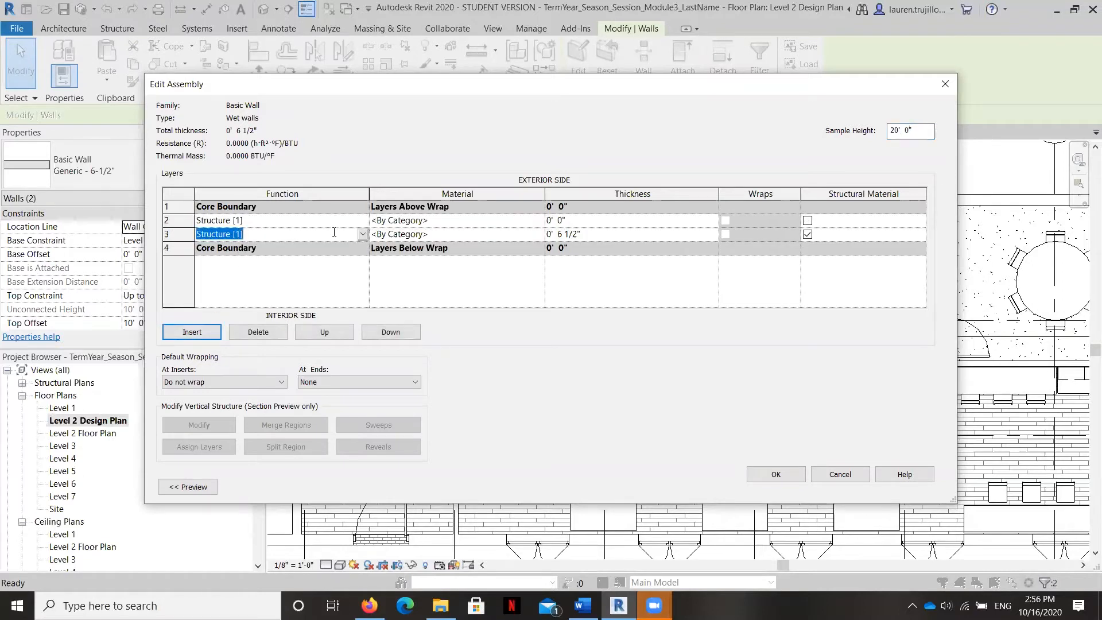
left_click(364, 235)
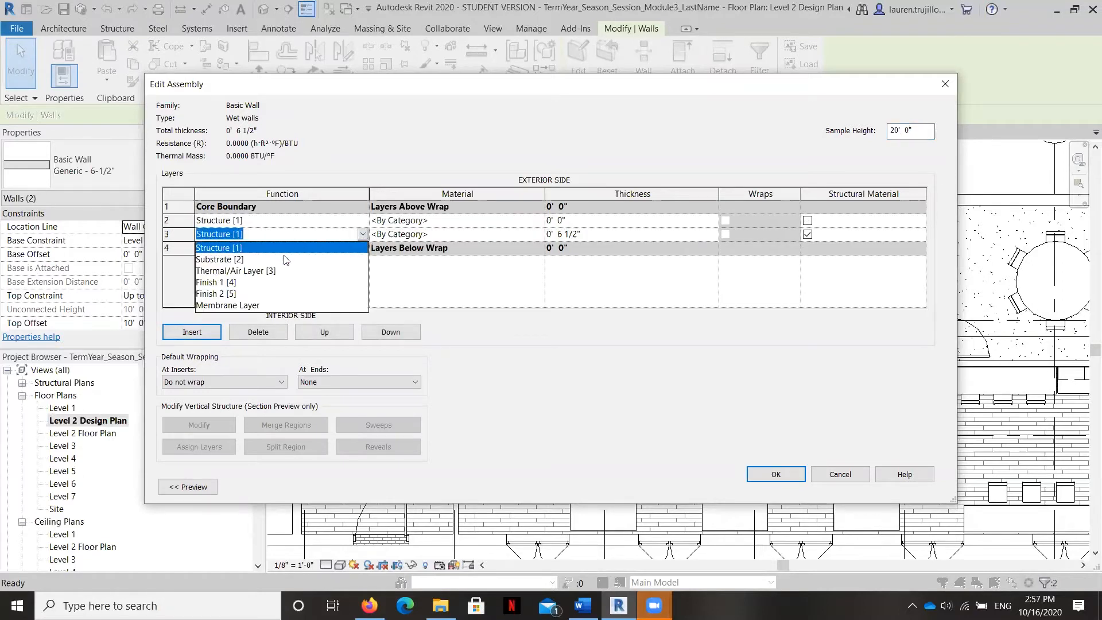
left_click(224, 280)
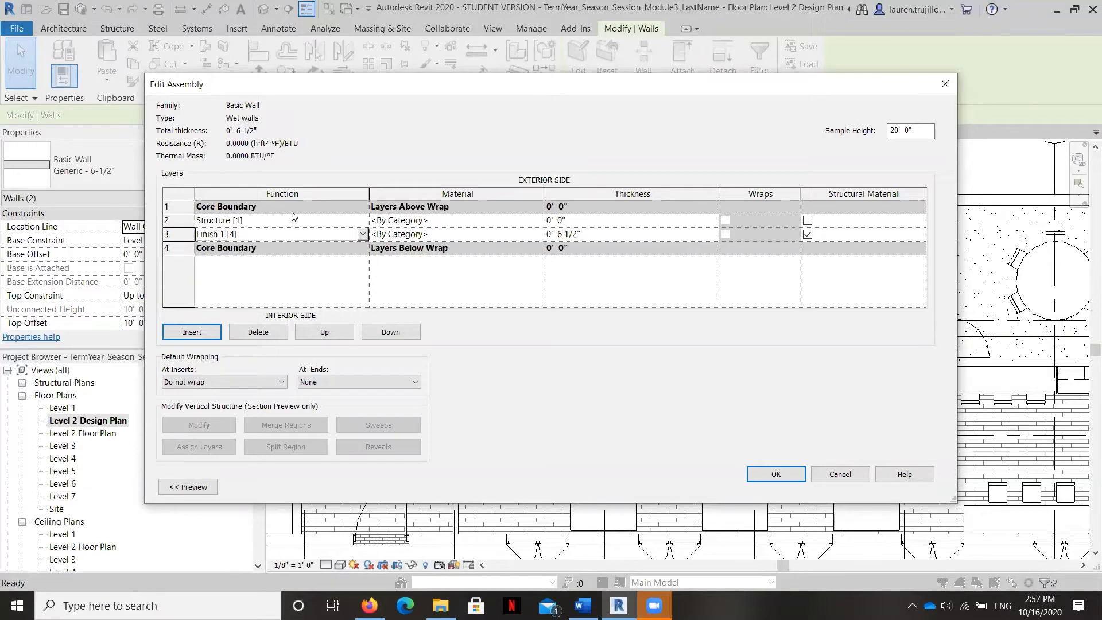
left_click(336, 333)
left_click(337, 333)
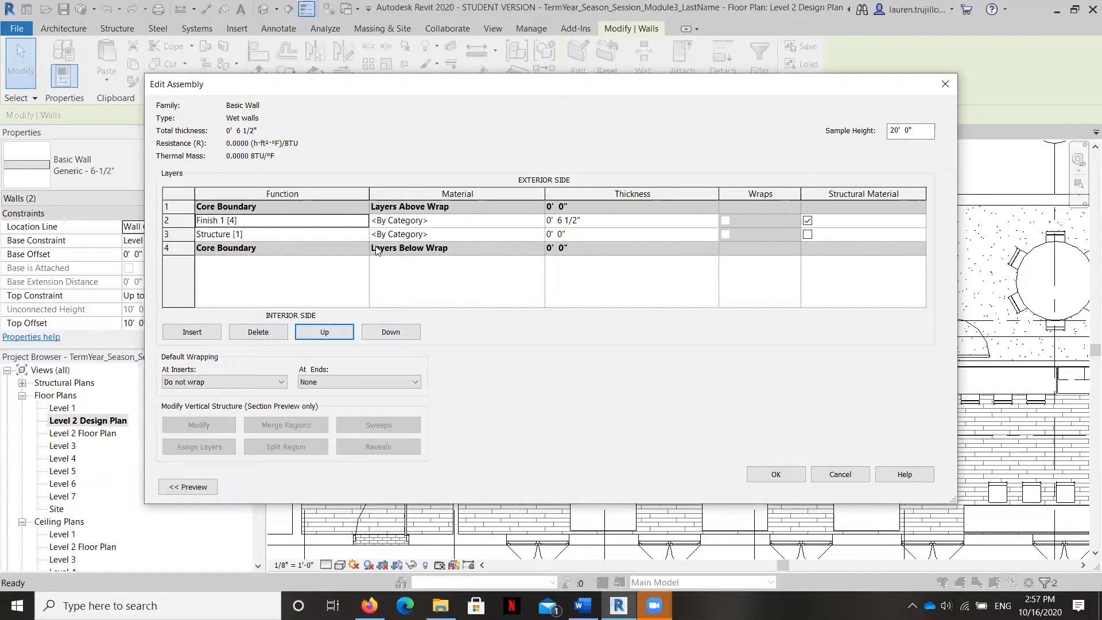
left_click(328, 335)
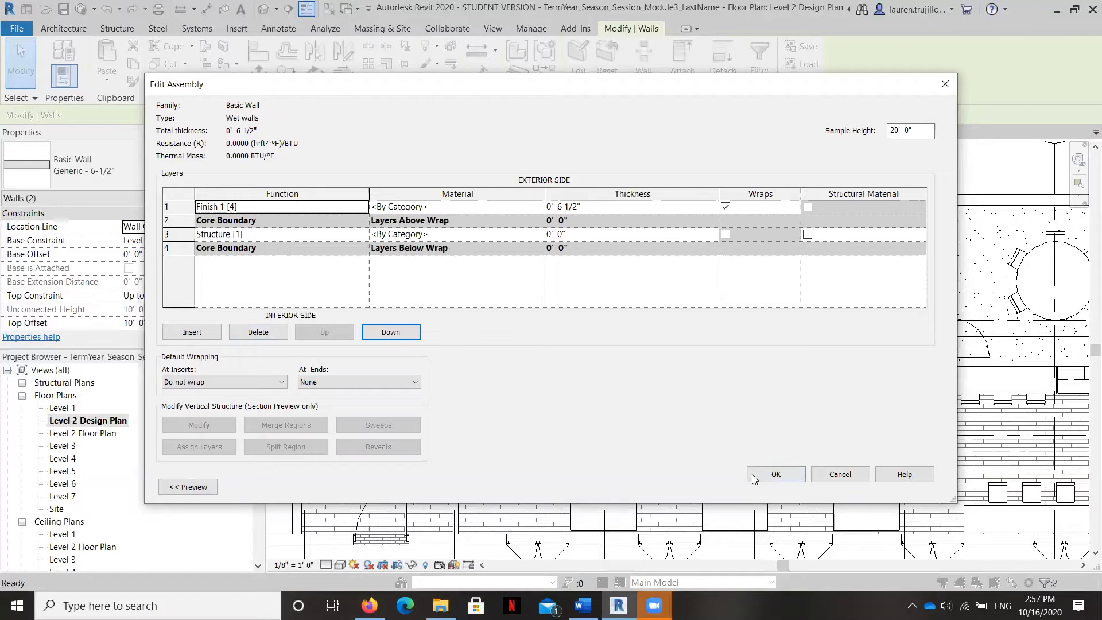
left_click(867, 480)
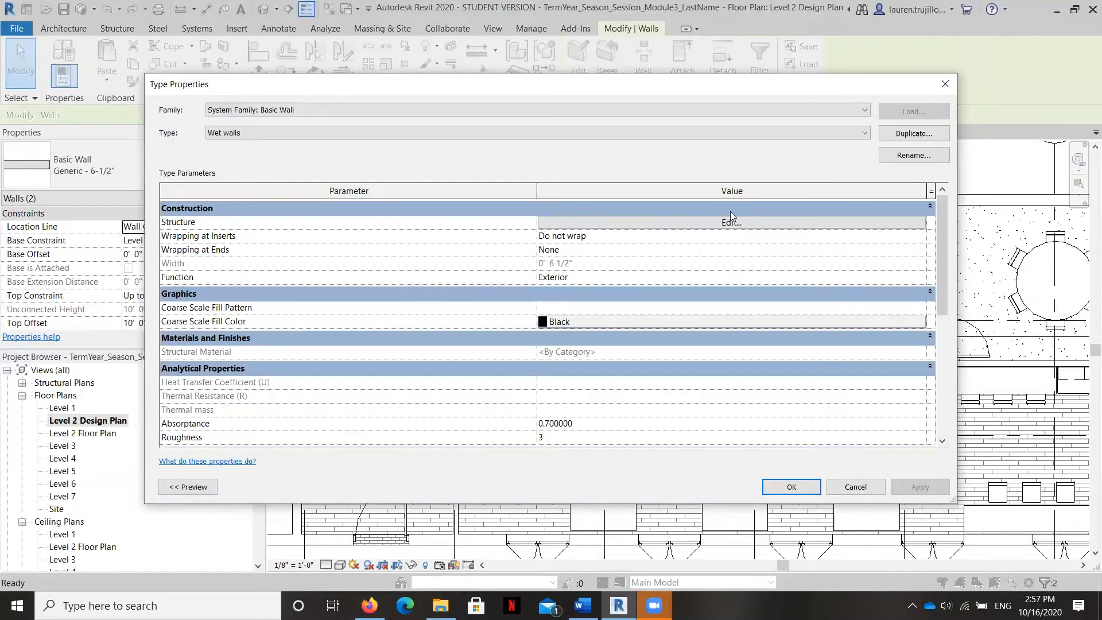
left_click(898, 130)
left_click(621, 325)
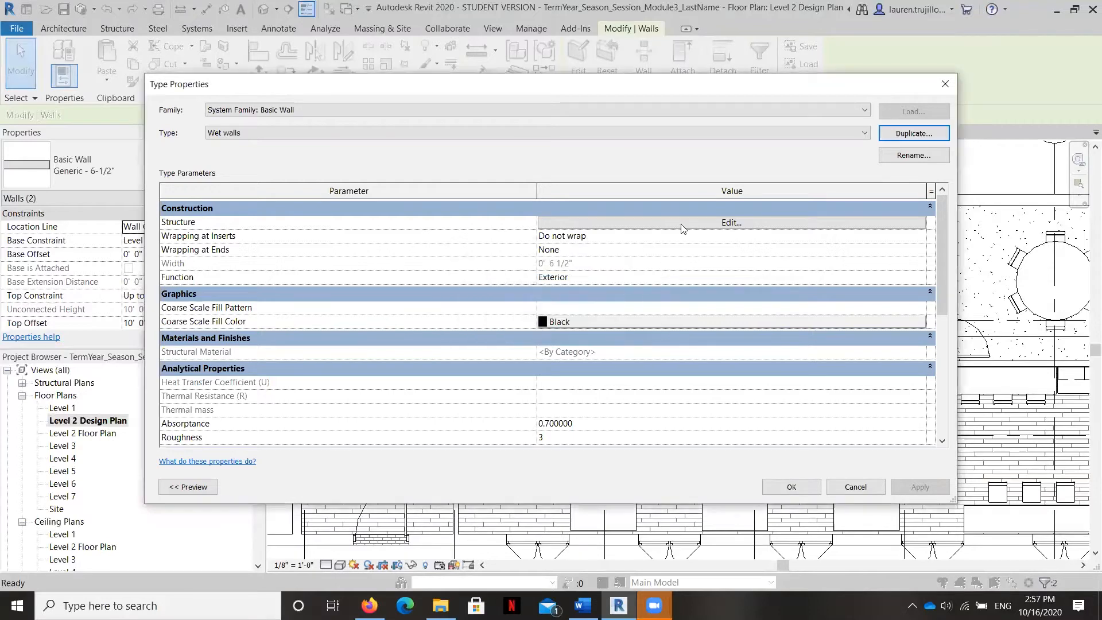
Step: Insert a new layer in the Wet walls structure, set its function to Finish 1 [4], and move it outside the exterior core boundary
left_click(697, 222)
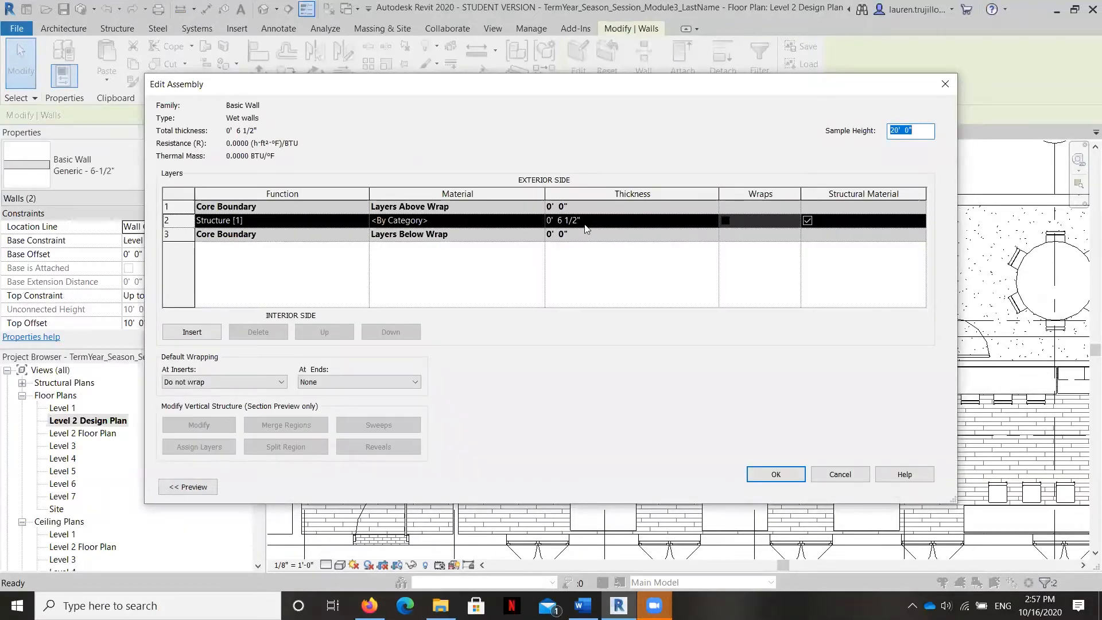
left_click(302, 279)
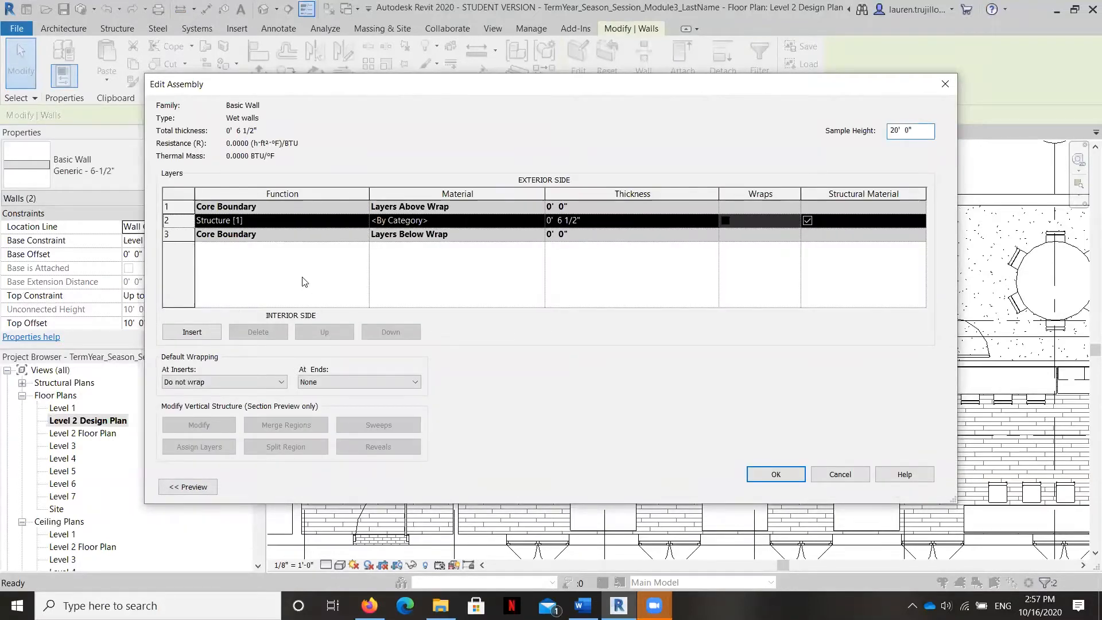
left_click(191, 333)
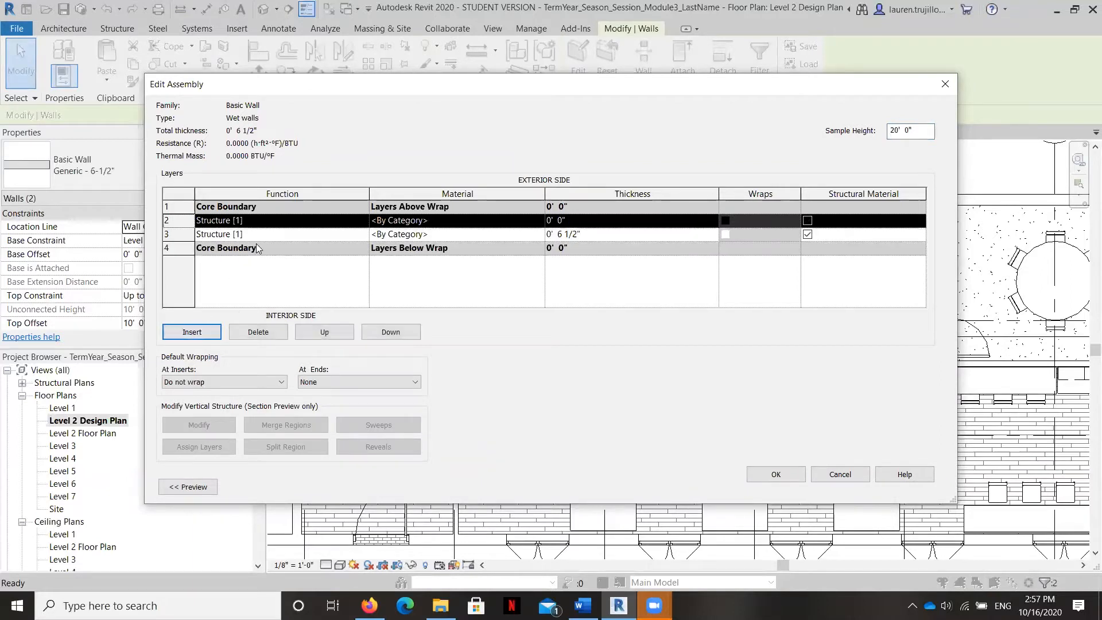
left_click(269, 235)
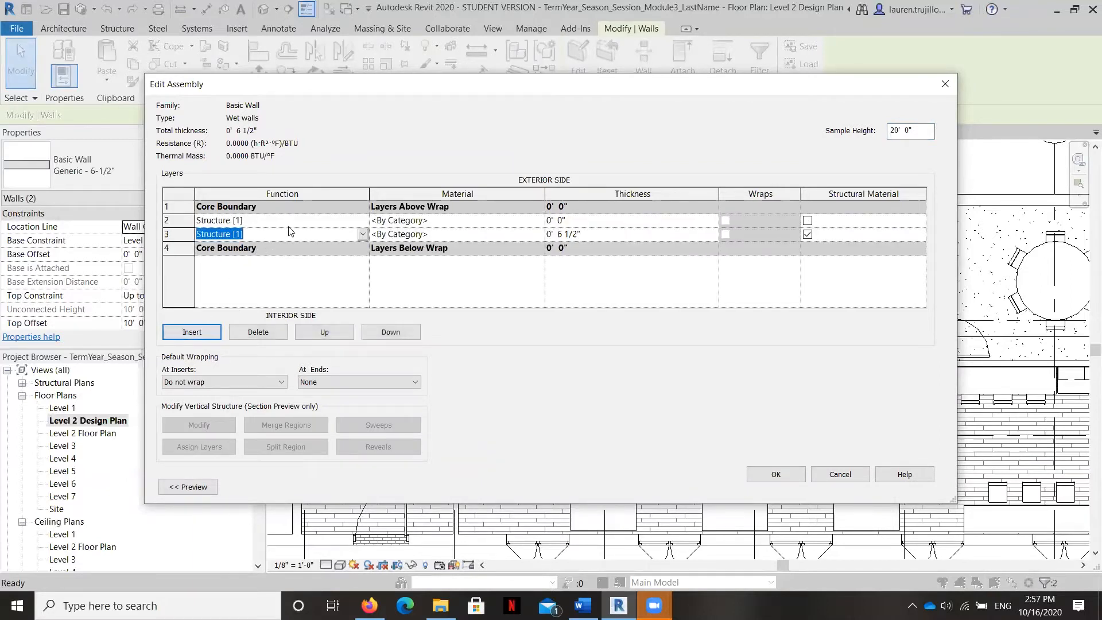
left_click(297, 222)
left_click(362, 220)
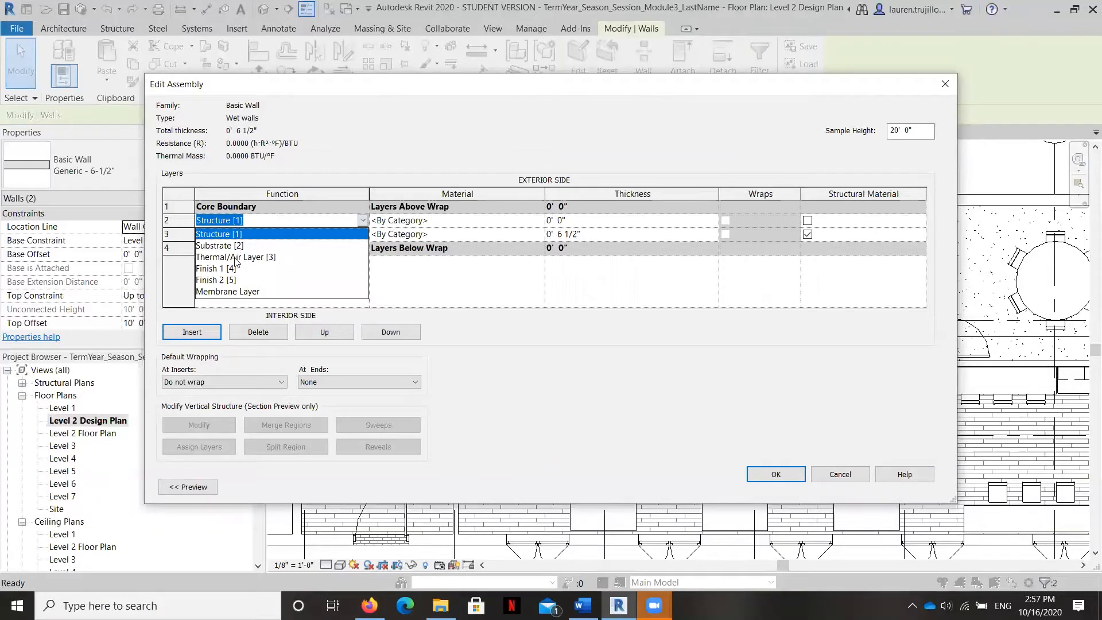
left_click(211, 269)
left_click(305, 332)
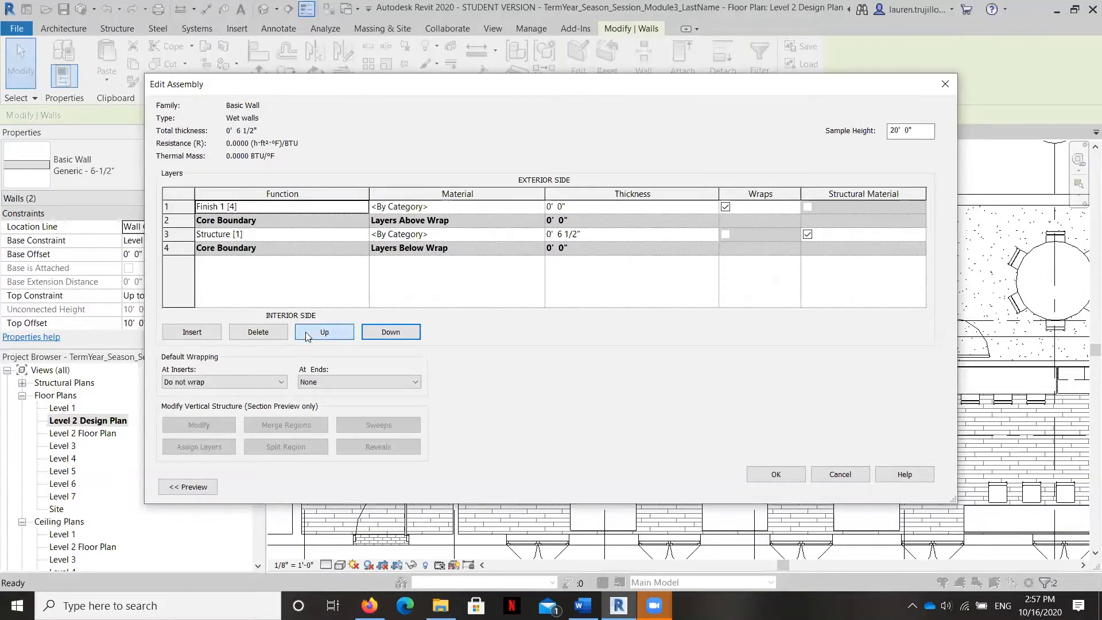
Step: Give the Finish 1 layer a 1" thickness and the Tile, Porcelain, 4in material, and apply the wall type changes
left_click(624, 210)
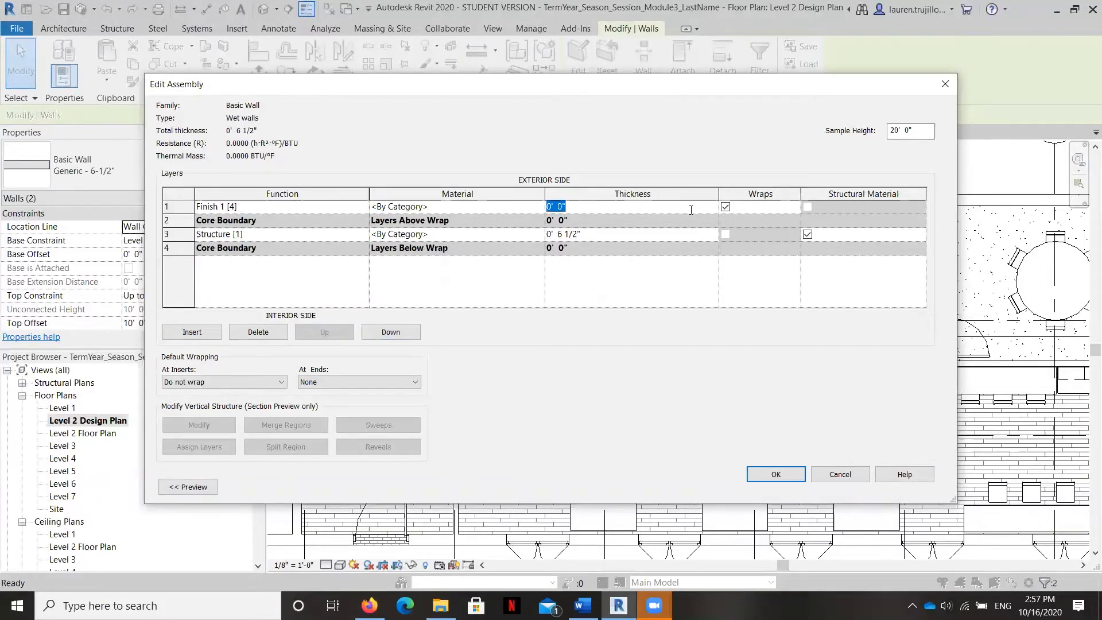
left_click(561, 207)
left_click(511, 207)
left_click(539, 207)
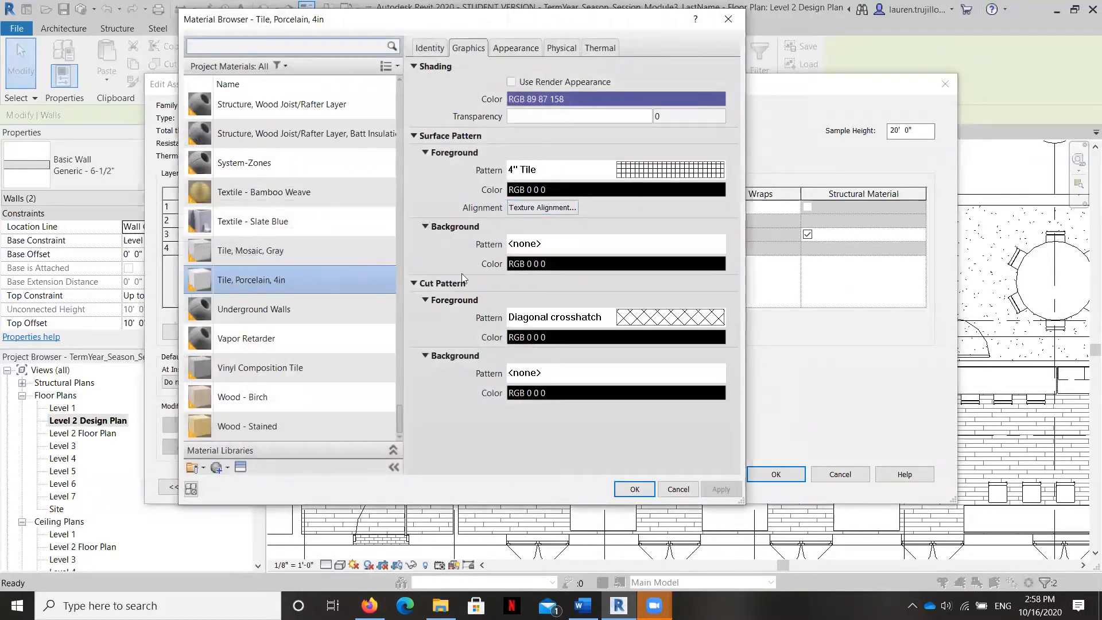
left_click(631, 492)
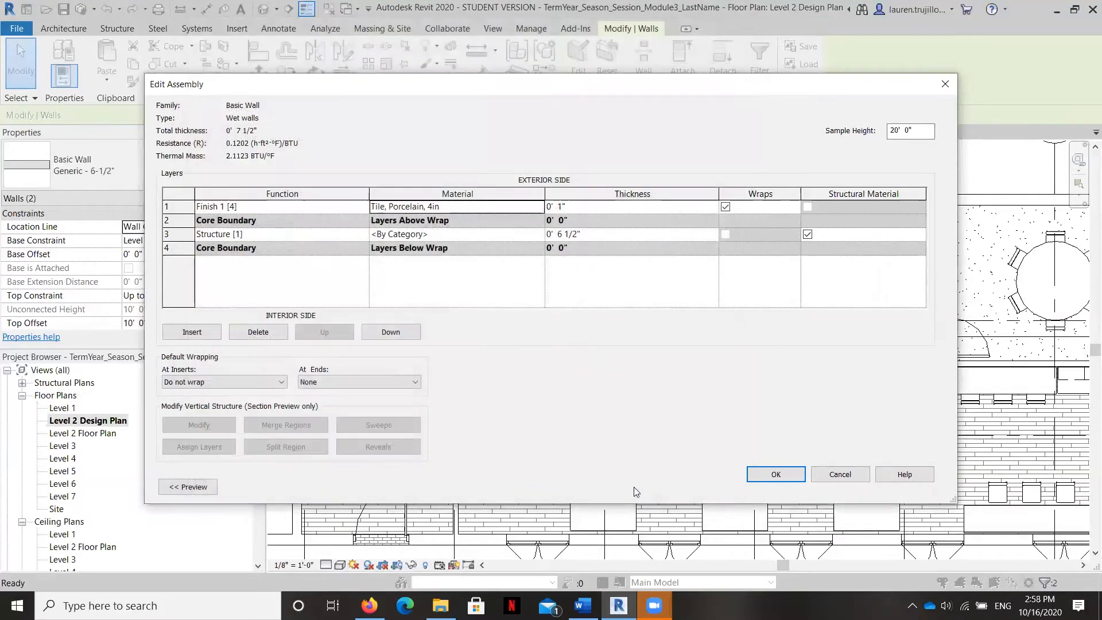
left_click(785, 475)
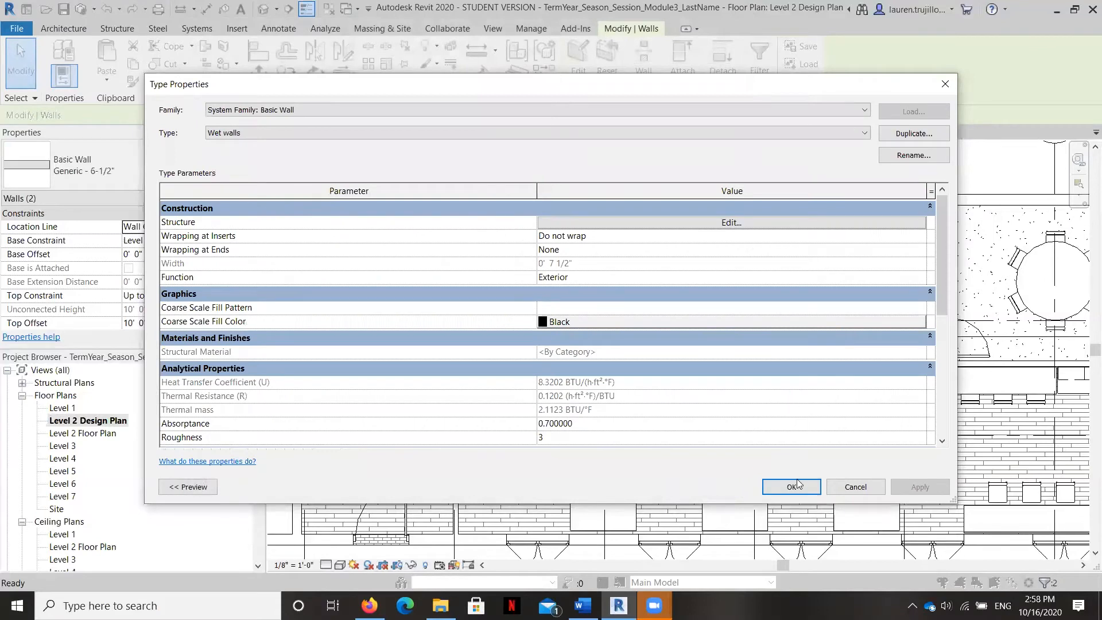
left_click(797, 480)
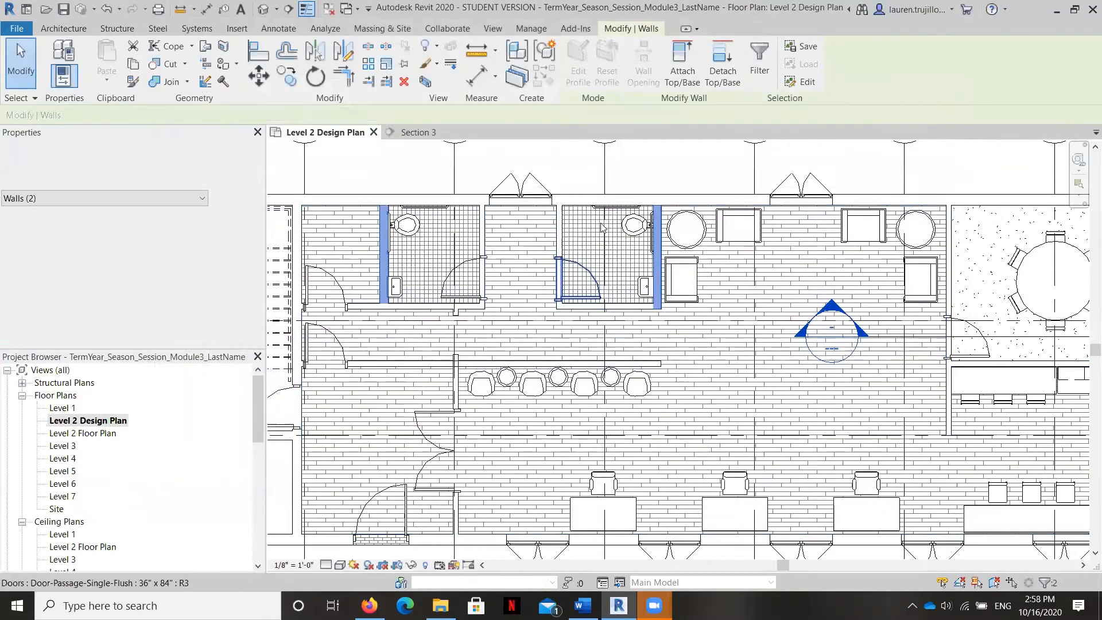
left_click(543, 243)
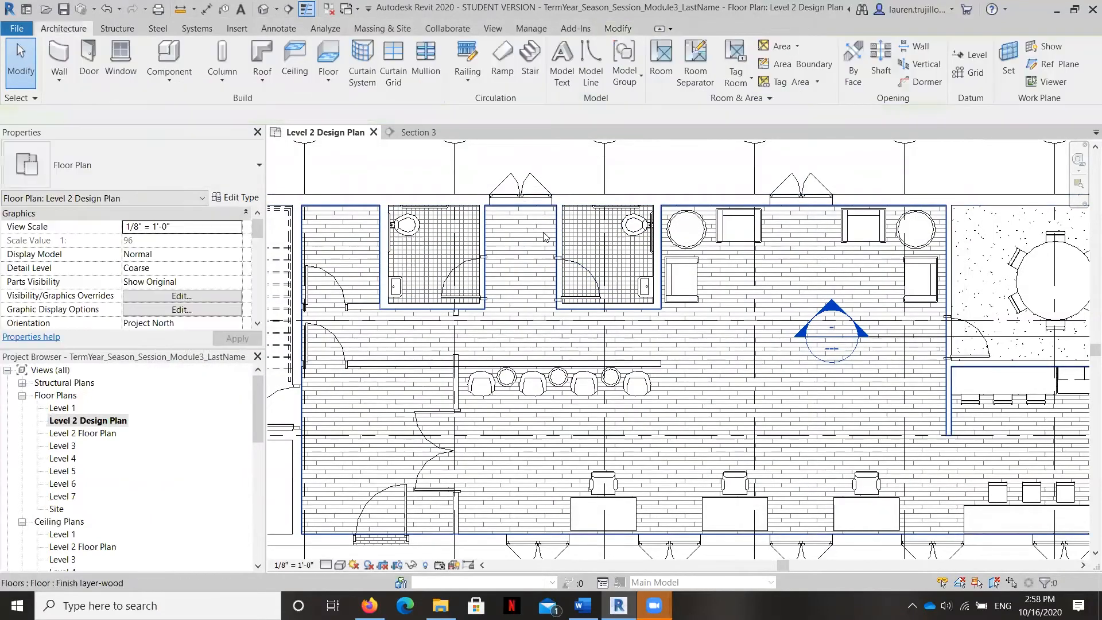
Step: Place a building elevation marker inside the left restroom on the Level 2 Design Plan
left_click(492, 29)
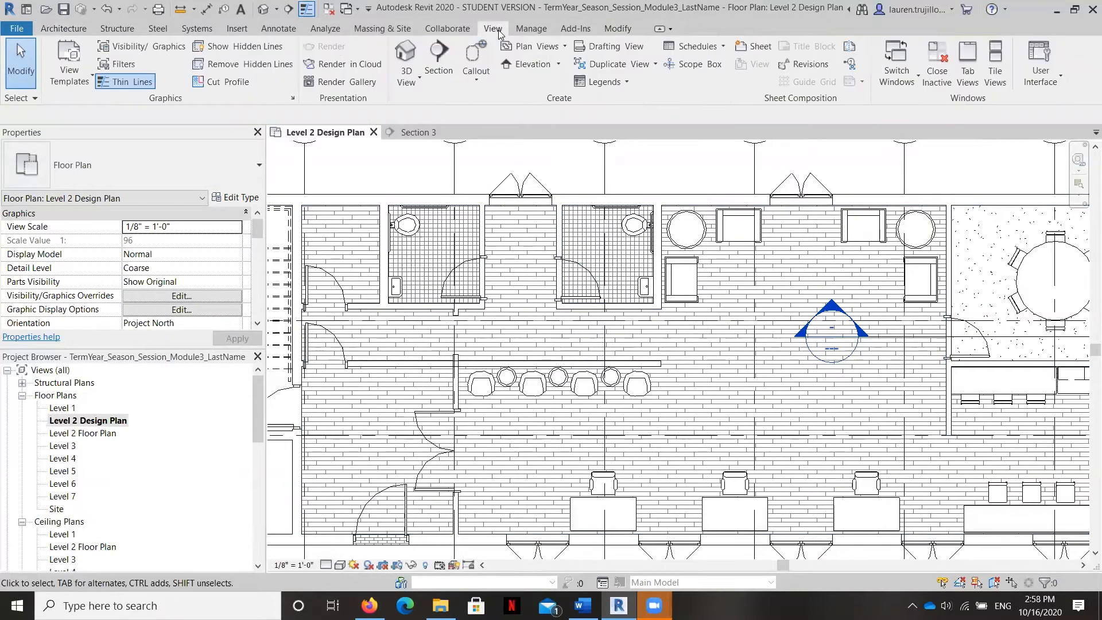
left_click(524, 75)
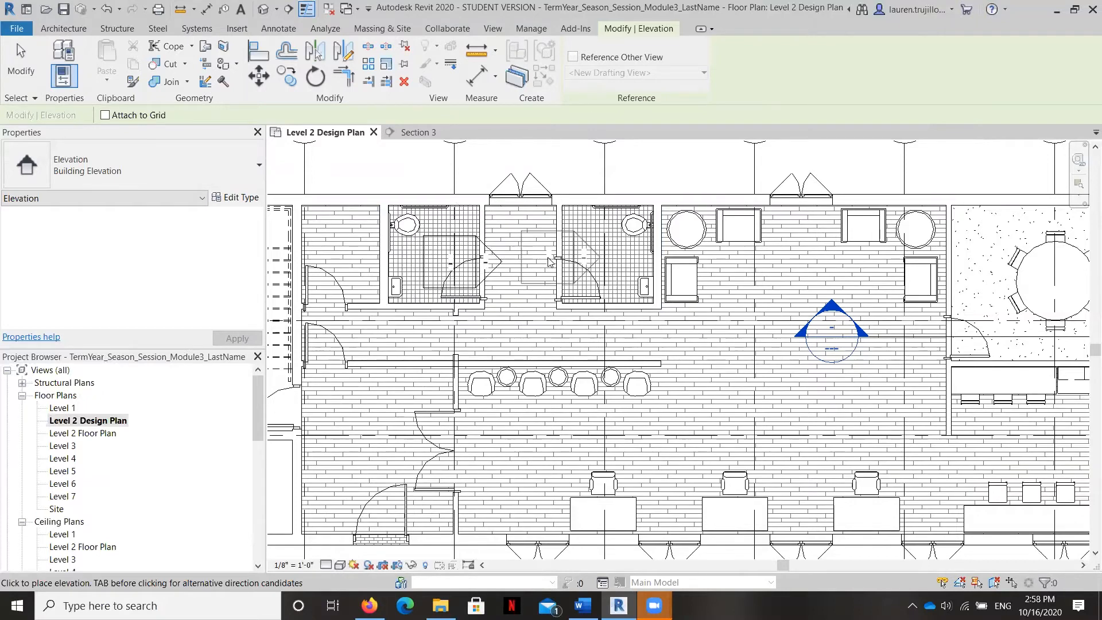
key("Escape")
key("Escape")
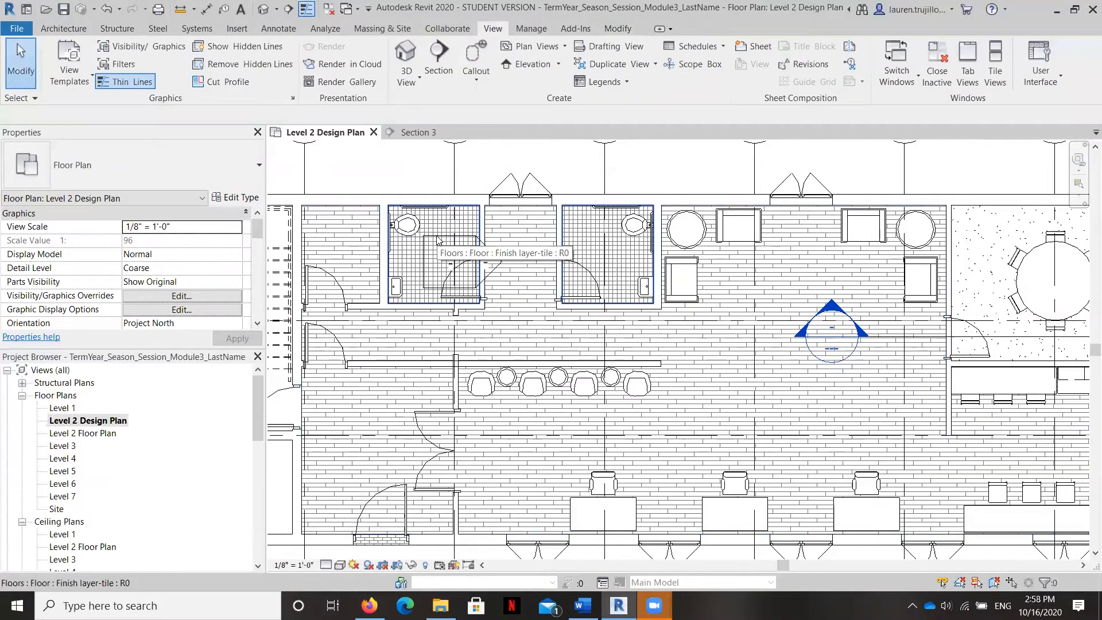
Step: Turn on the restroom marker's elevation facing the toilet and sink wall, and delete the one facing the door wall
scroll(437, 240, "up", 2)
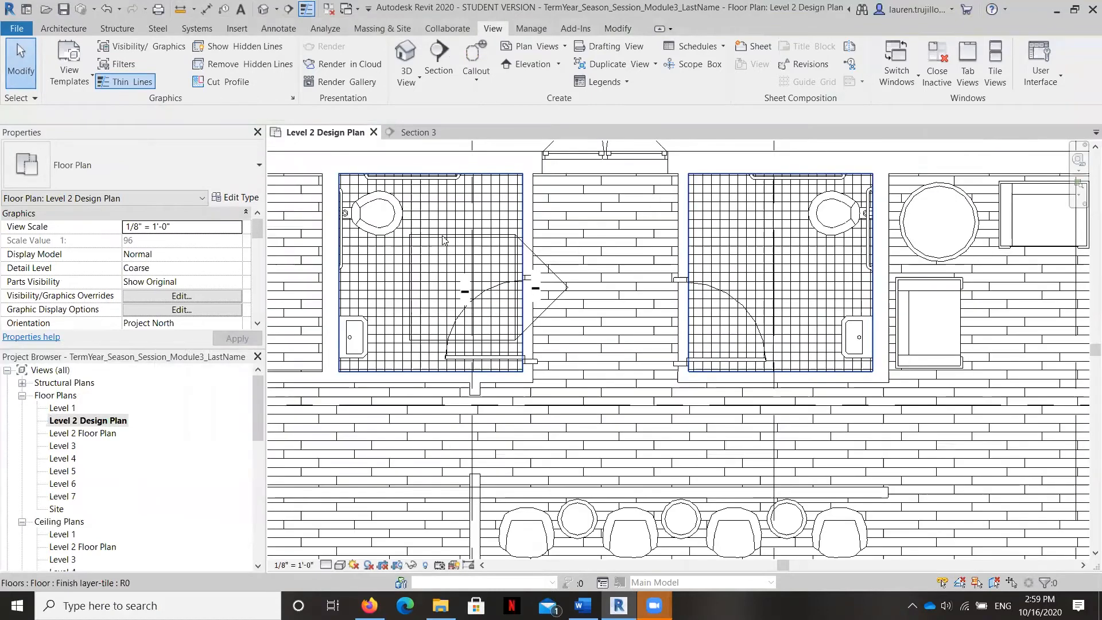
left_click(443, 235)
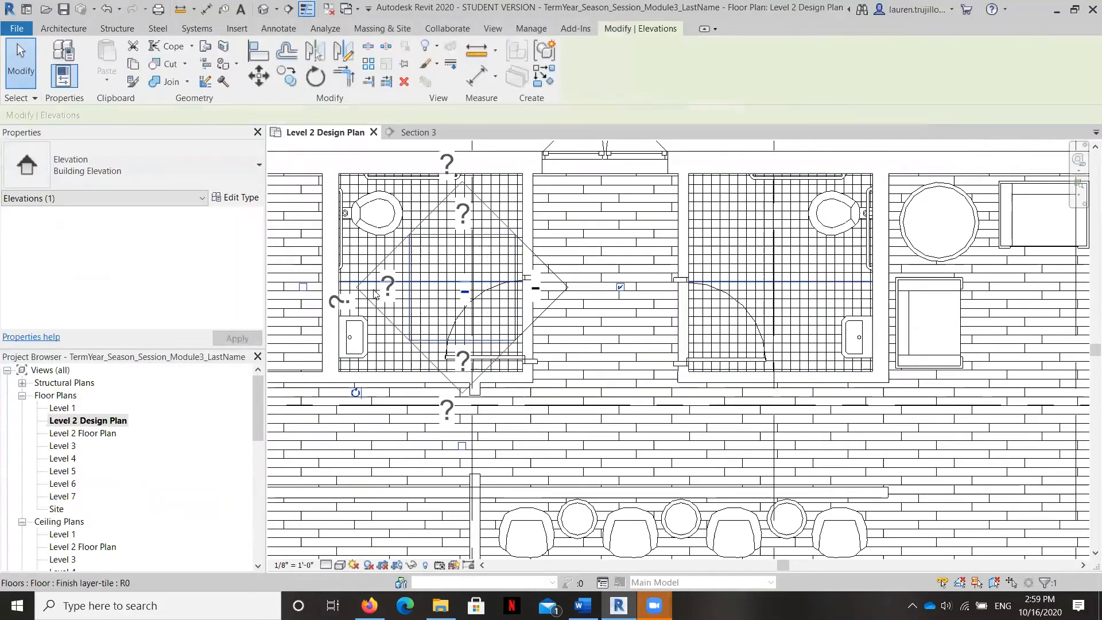
left_click(303, 288)
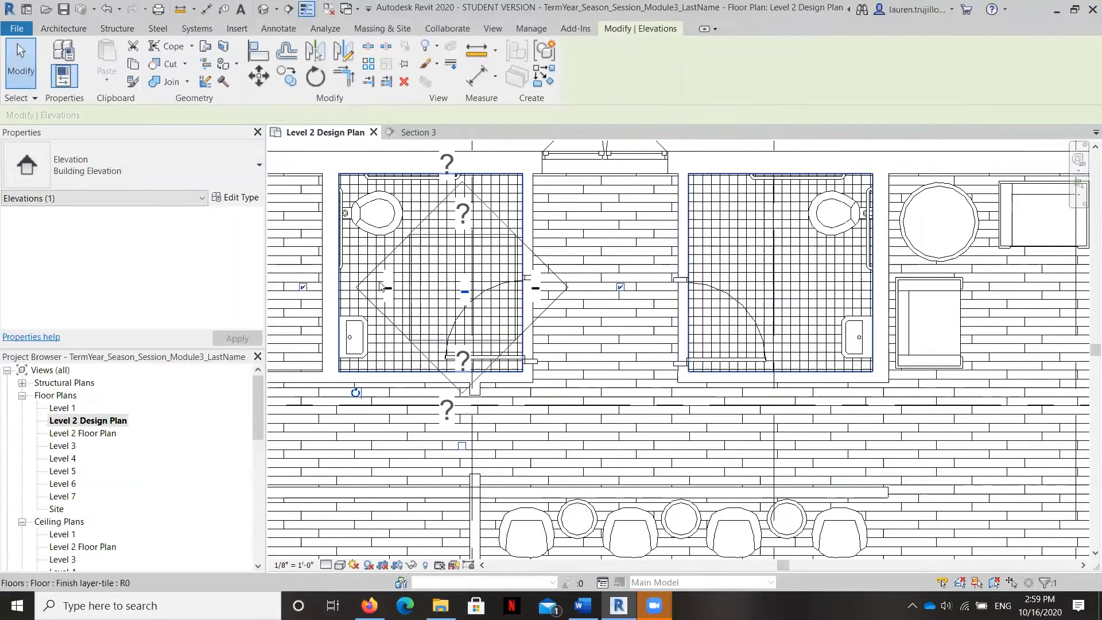
left_click(620, 288)
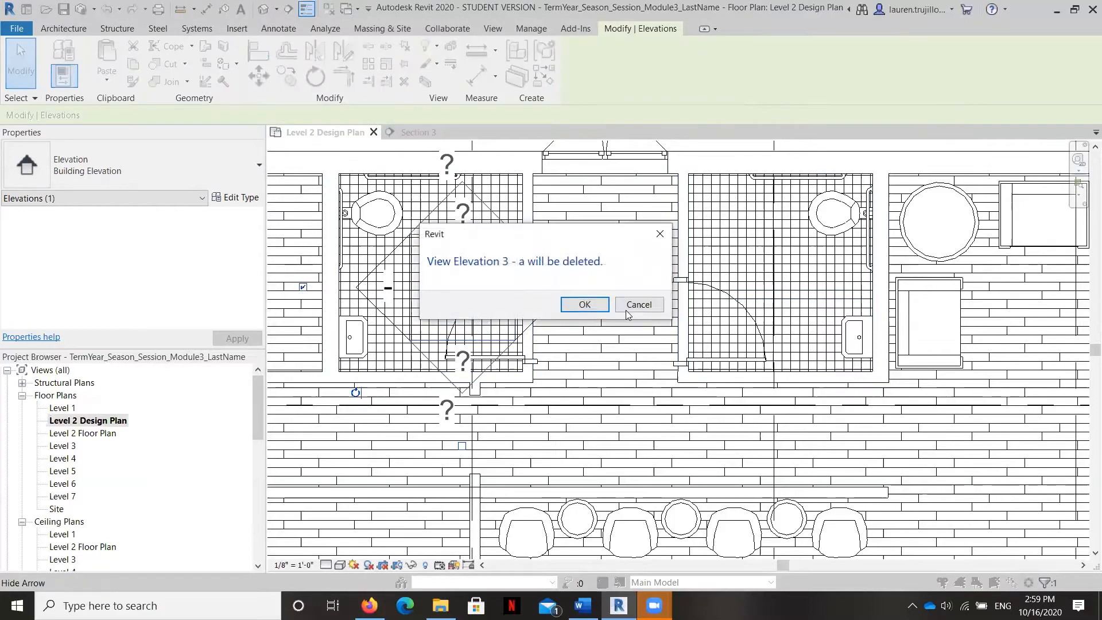
left_click(584, 304)
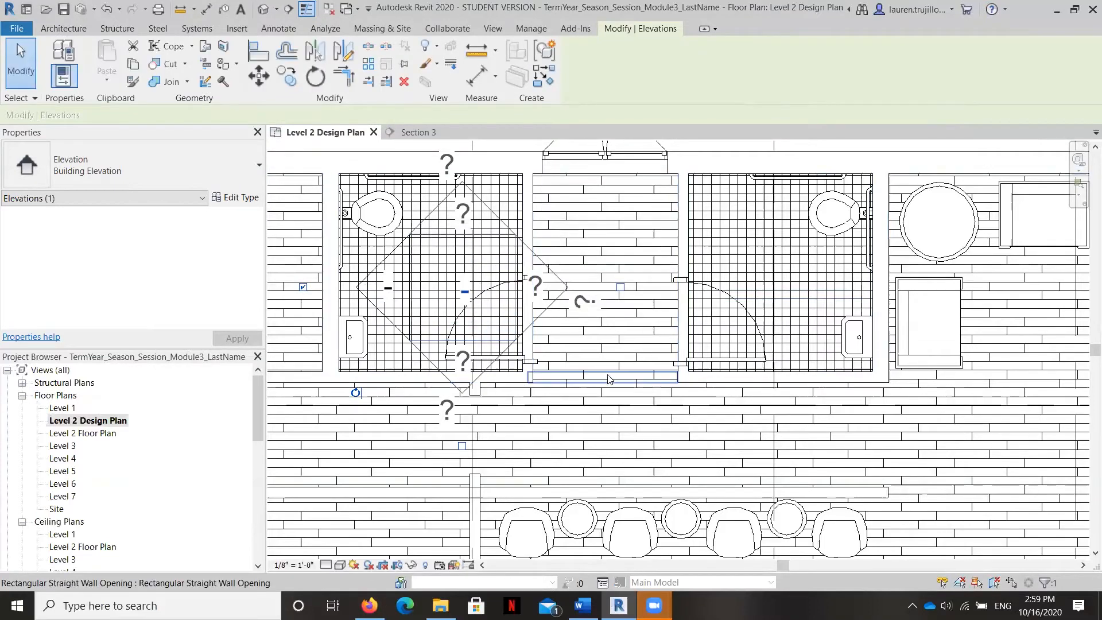
Step: Open the restroom elevation view Elevation 1 - c
scroll(215, 497, "down", 8)
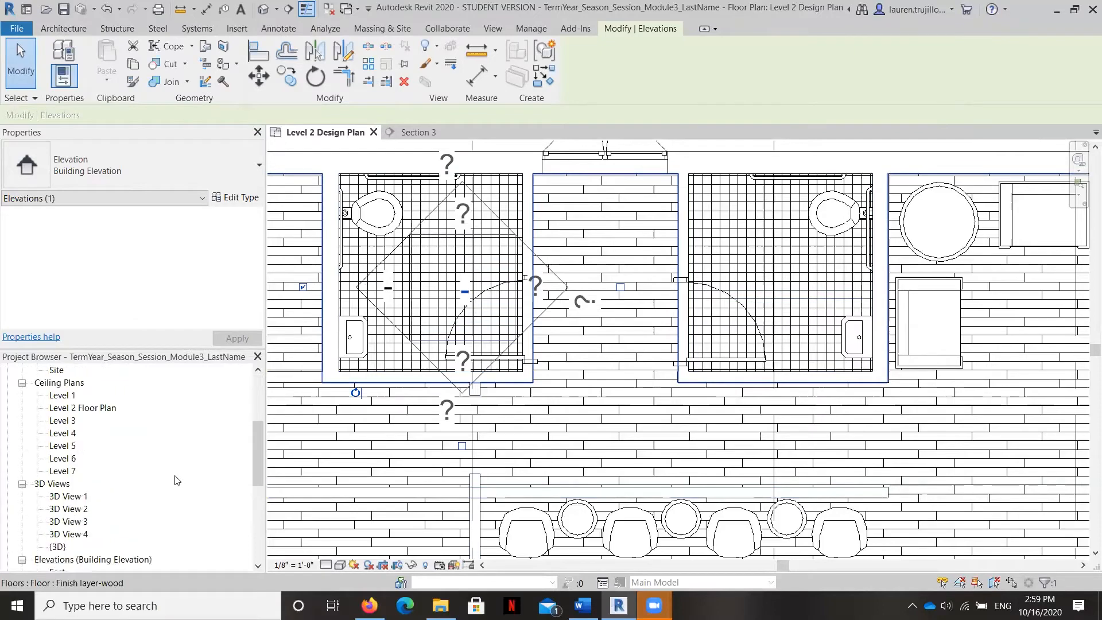
left_click(57, 497)
double_click(57, 498)
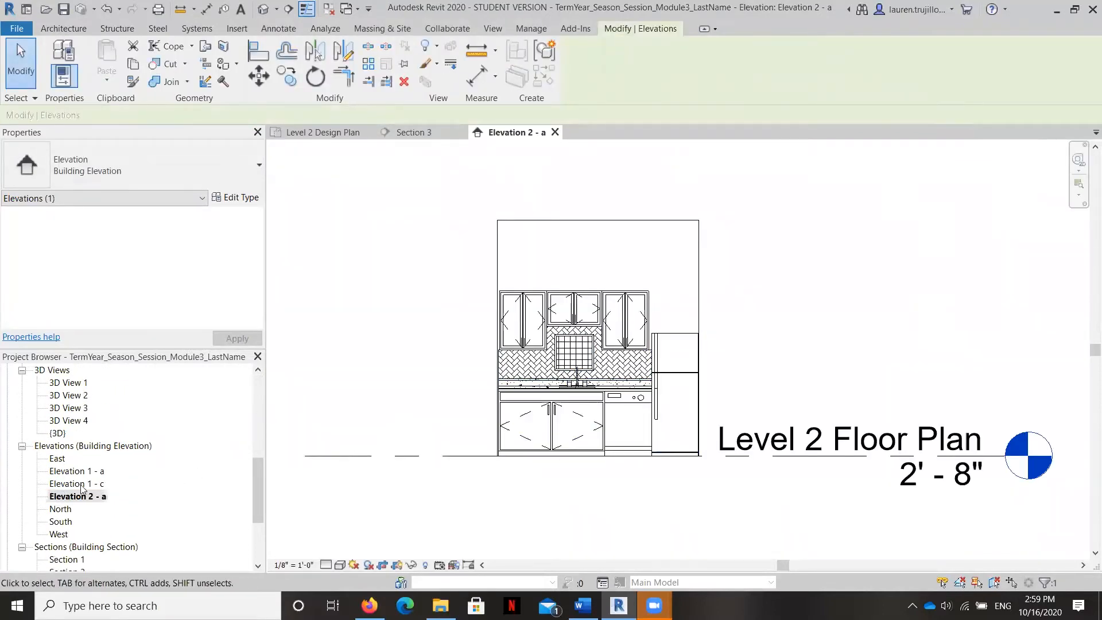
double_click(80, 484)
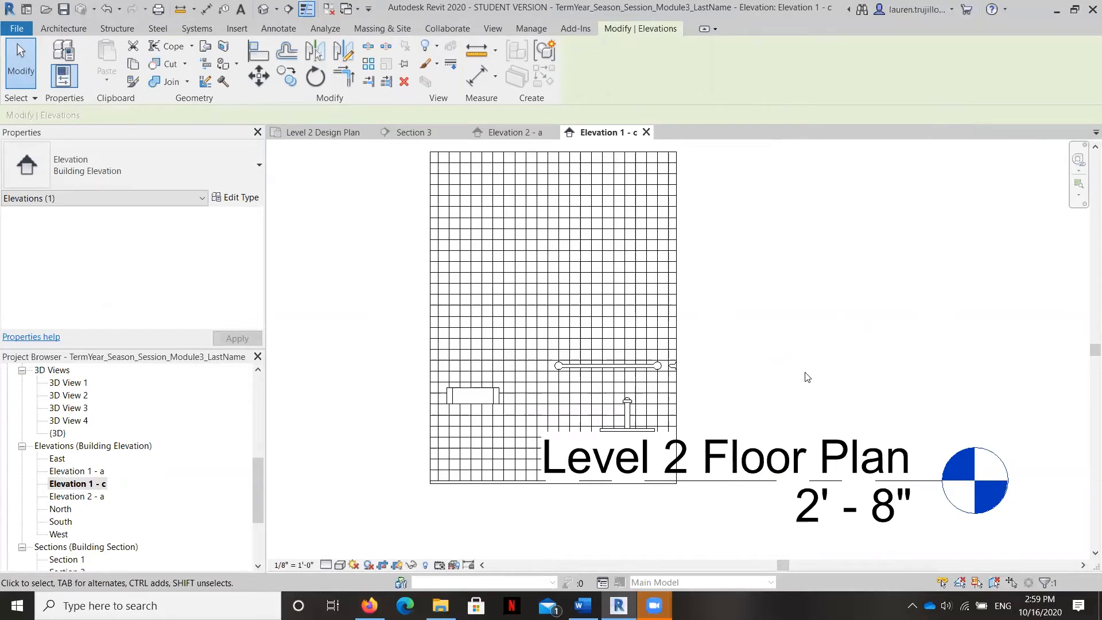
Step: Extend the Level 2 Floor Plan level line so its label sits clear of the tiled restroom elevation
left_click(762, 452)
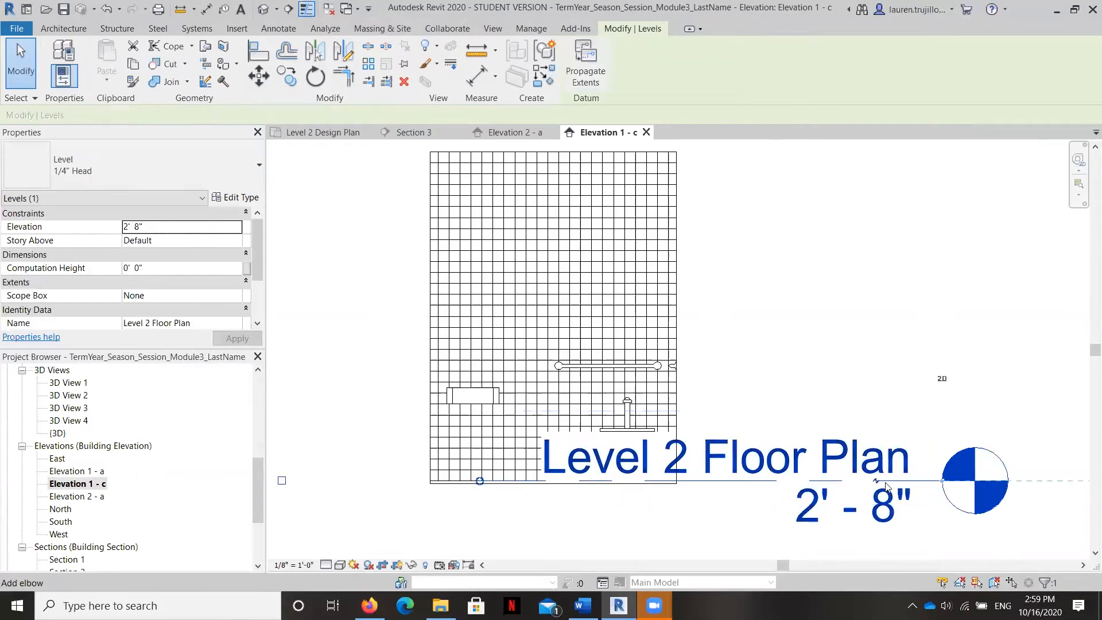
left_click_drag(1071, 477, 1085, 479)
left_click(804, 348)
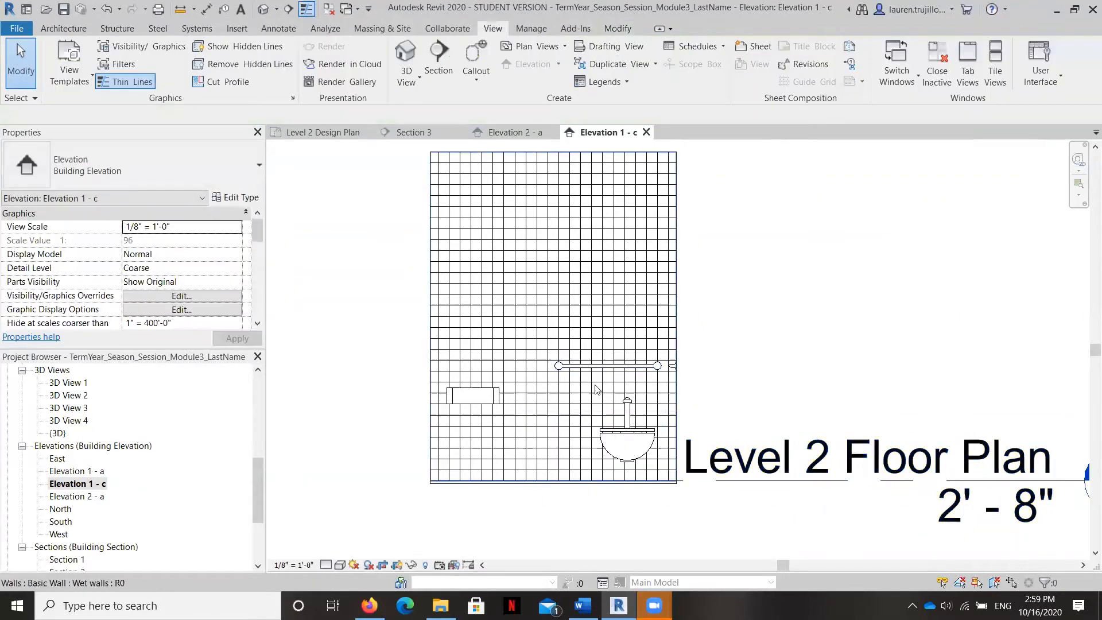
scroll(589, 381, "up", 2)
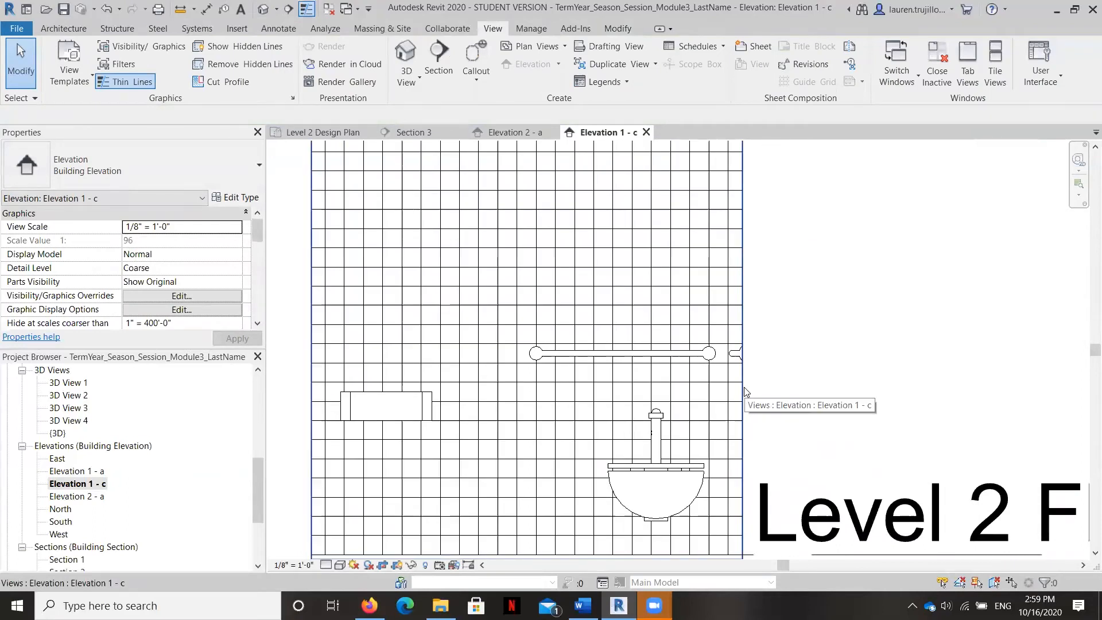
scroll(745, 392, "down", 2)
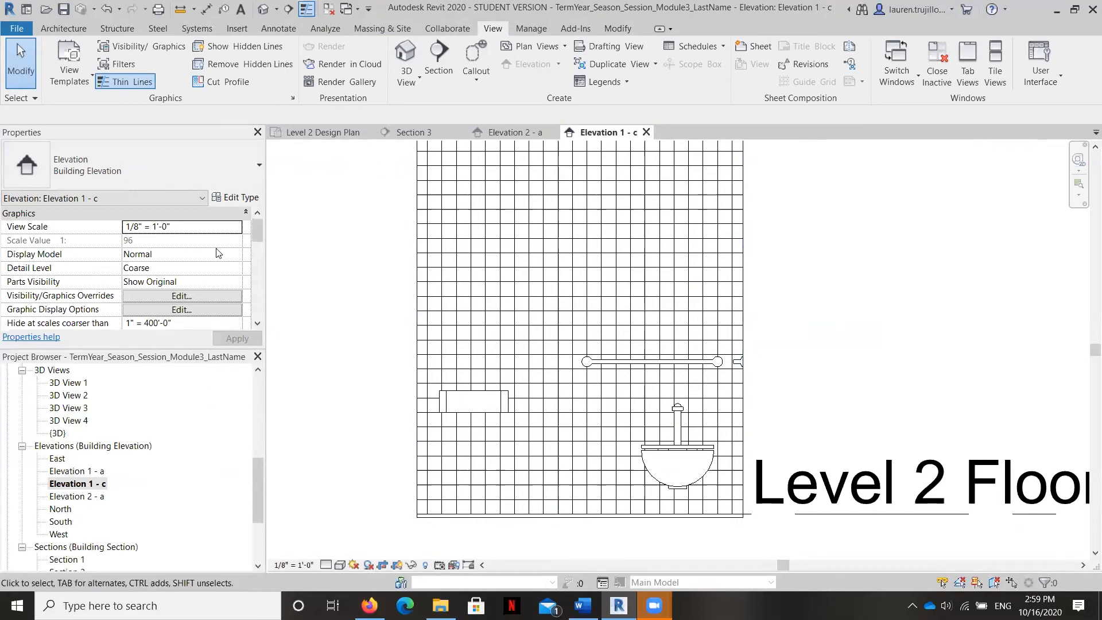
Step: On the Level 2 Design Plan, draw a horizontal section across the left restroom, from the adjacent room to the hallway, facing the grab-bar wall
scroll(116, 481, "up", 10)
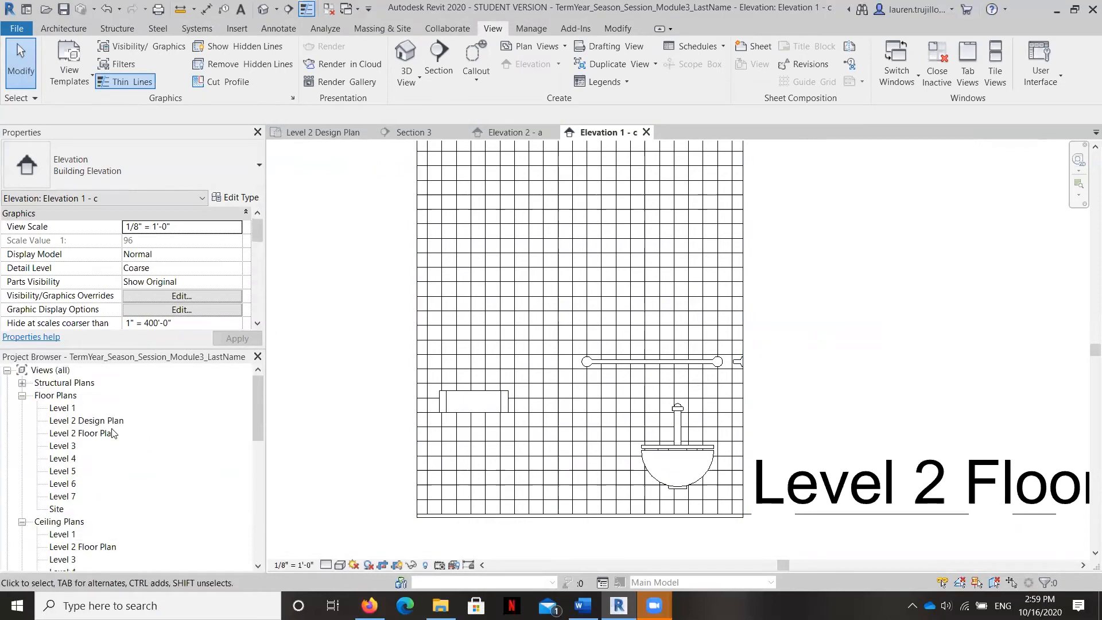
double_click(62, 421)
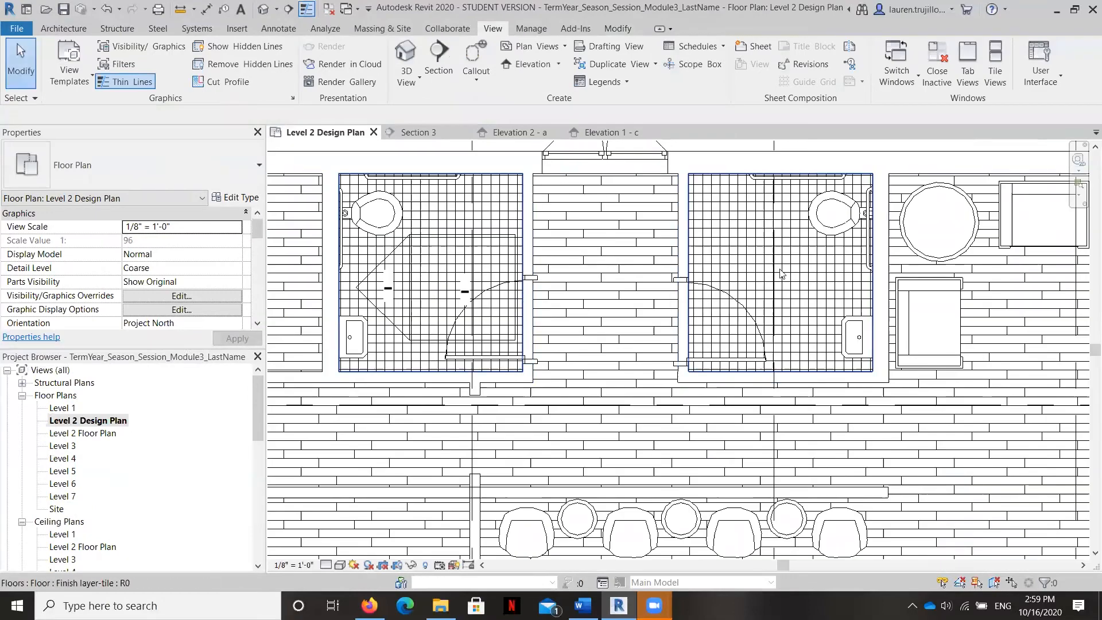
left_click(439, 60)
left_click(302, 305)
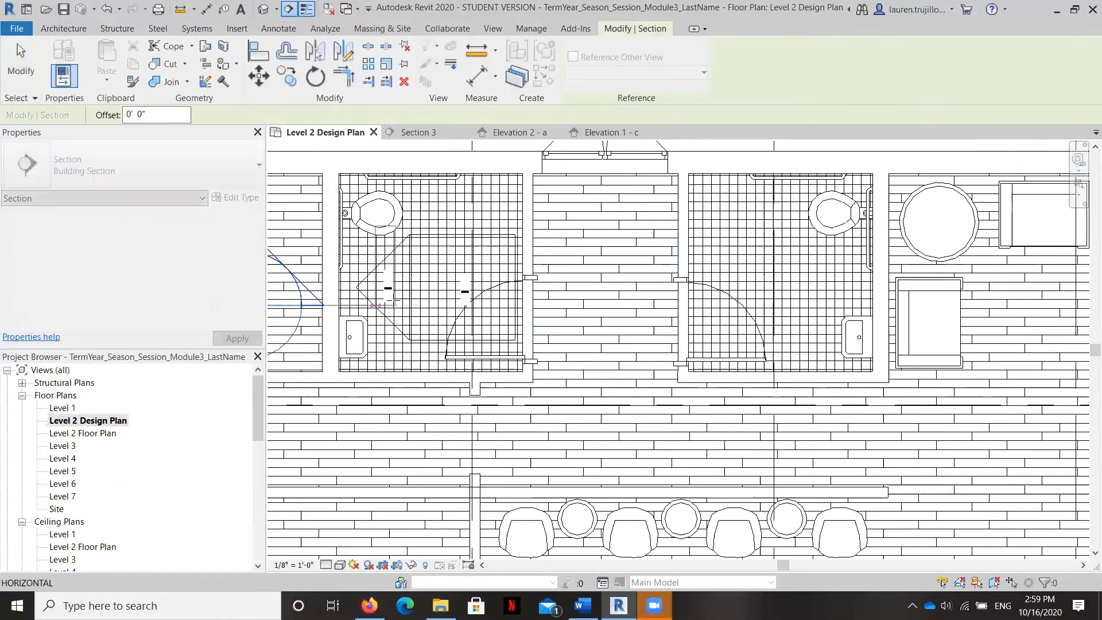
left_click(559, 305)
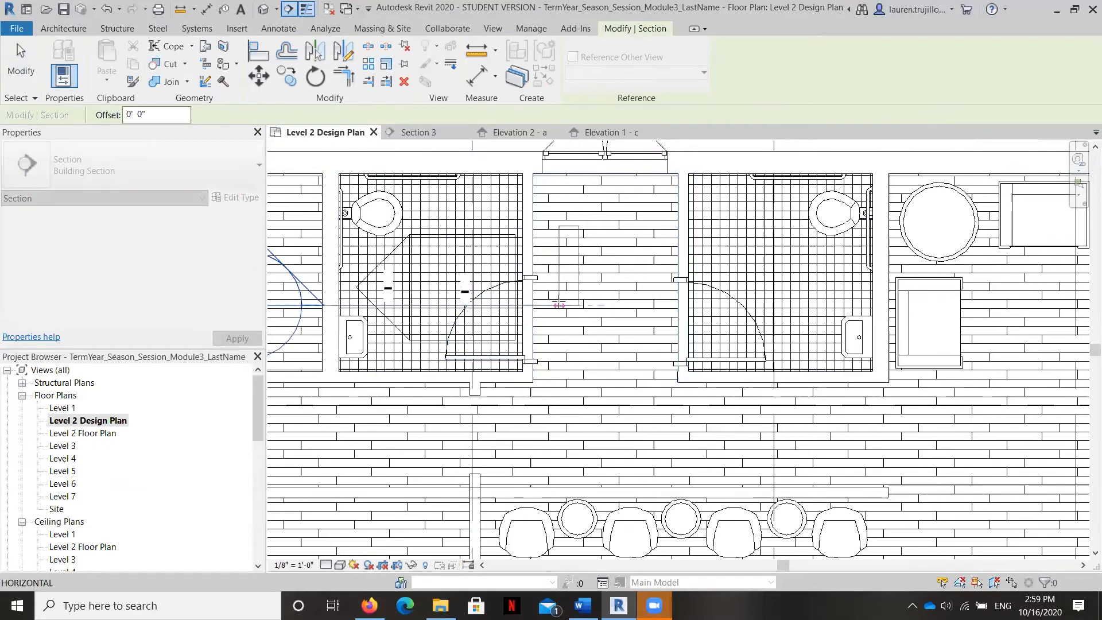
Step: Open the new restroom section view, Section 4
scroll(657, 371, "down", 3)
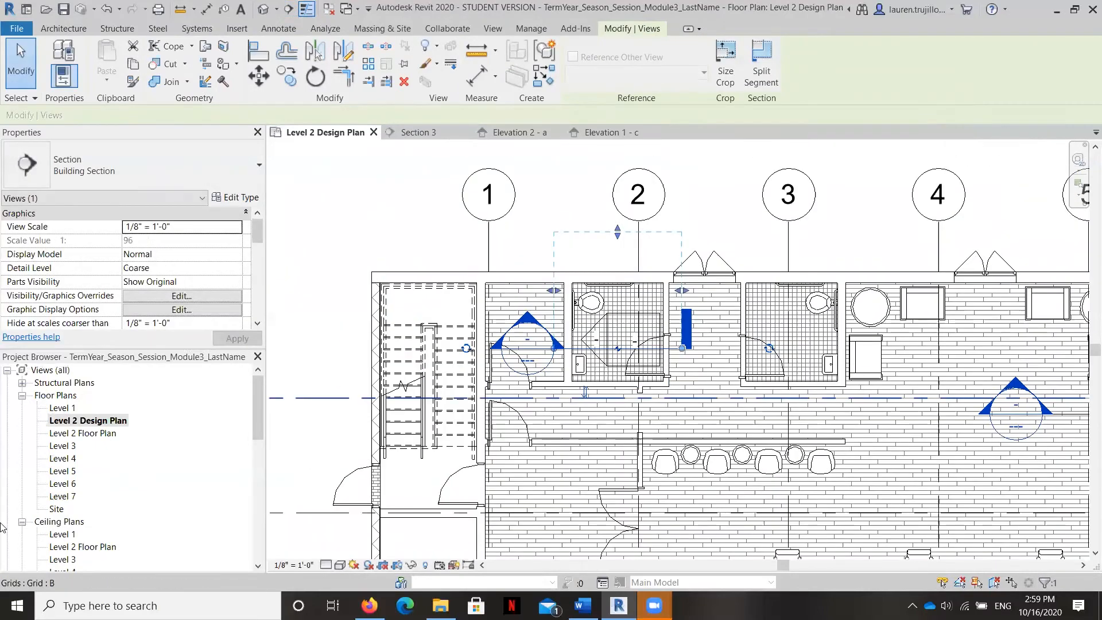
scroll(137, 476, "down", 6)
scroll(136, 473, "down", 4)
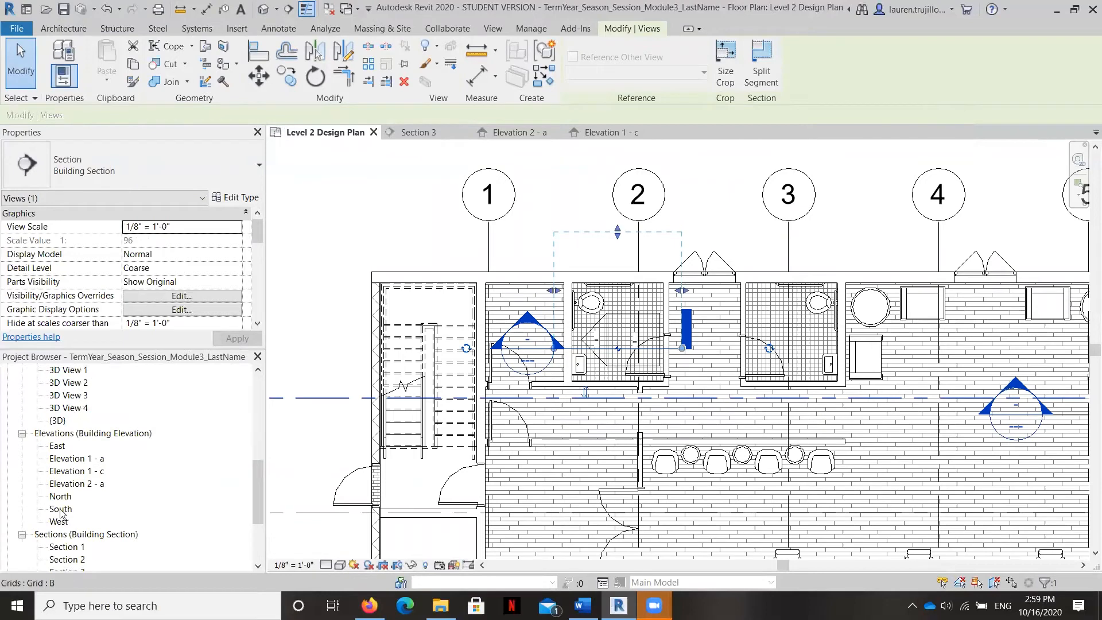
scroll(70, 511, "down", 5)
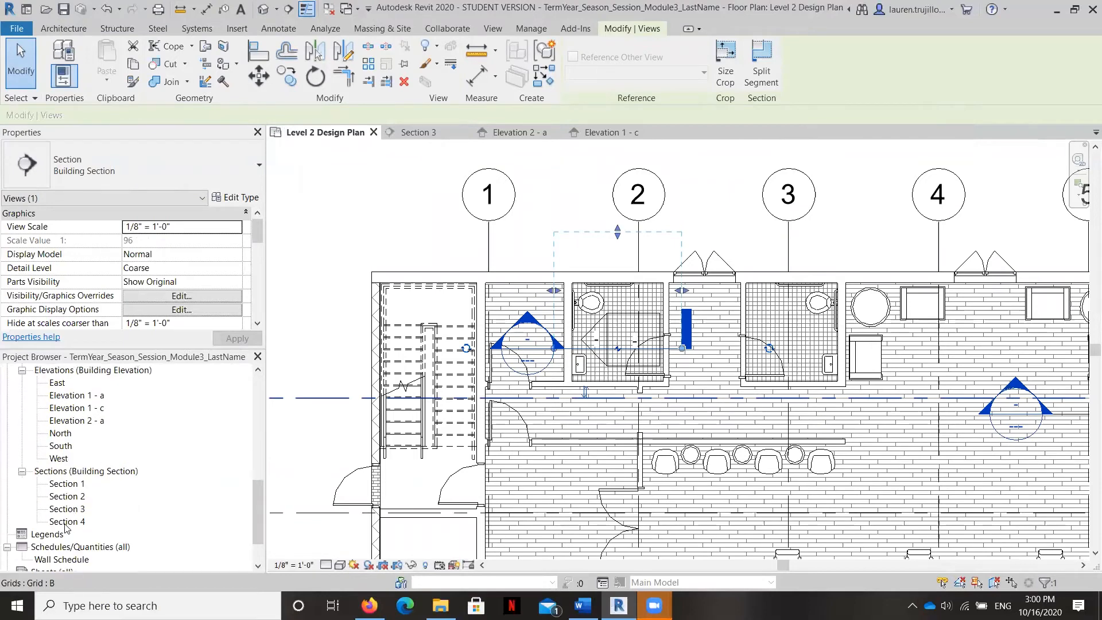
left_click(68, 522)
double_click(77, 522)
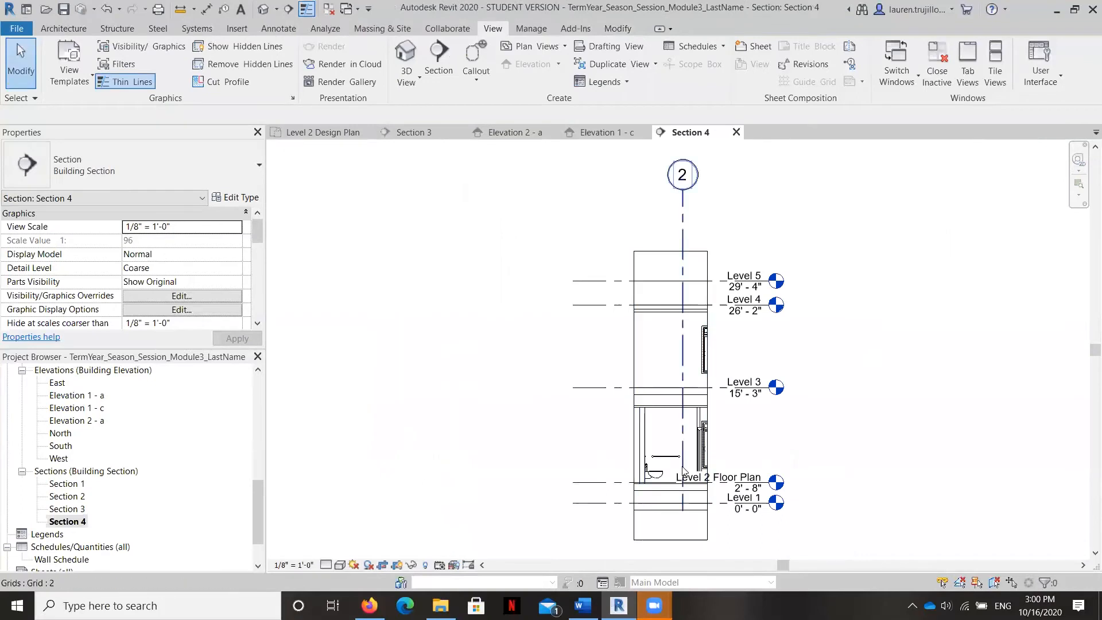
Step: Set the Section 4 view's detail level to Fine and examine the tile layer on the wall behind the toilet
scroll(602, 459, "up", 8)
scroll(592, 476, "up", 2)
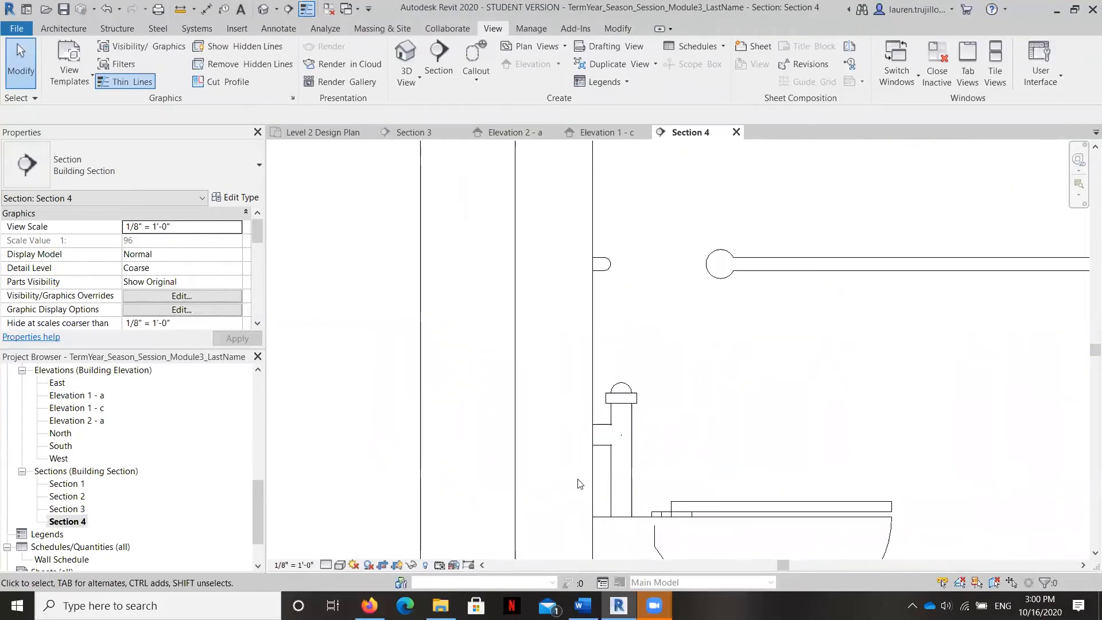
scroll(585, 410, "down", 2)
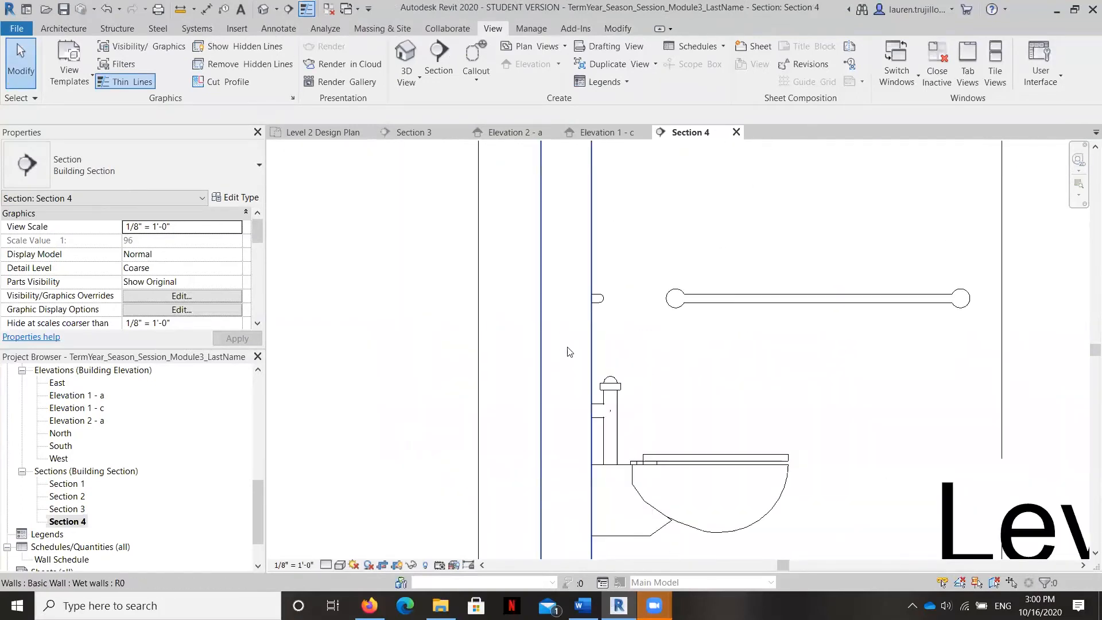
left_click(326, 565)
left_click(349, 549)
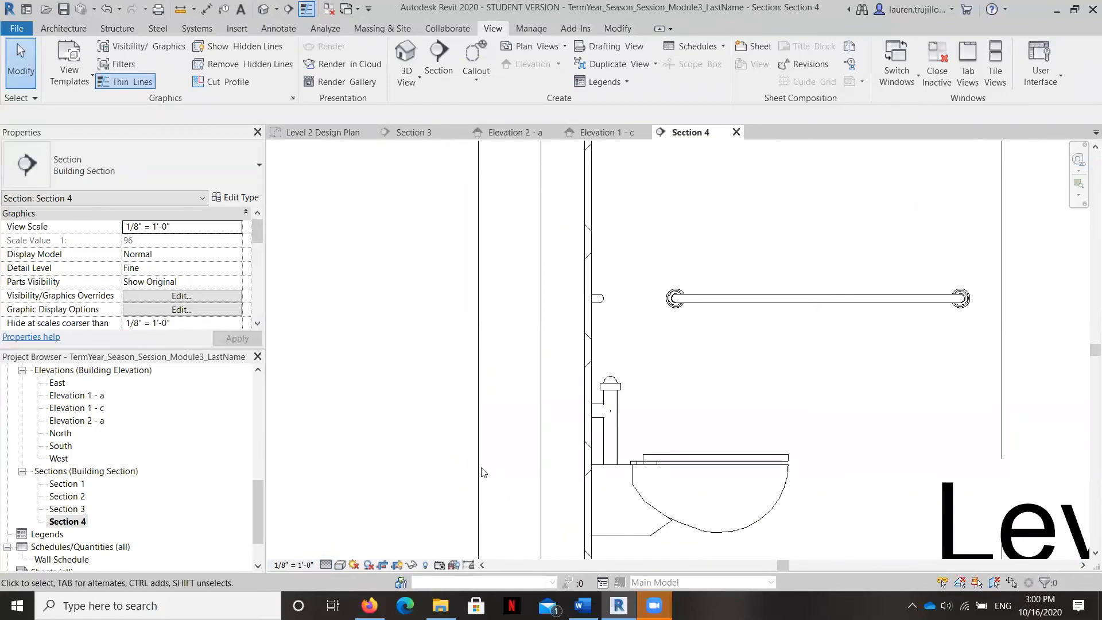
scroll(592, 430, "up", 3)
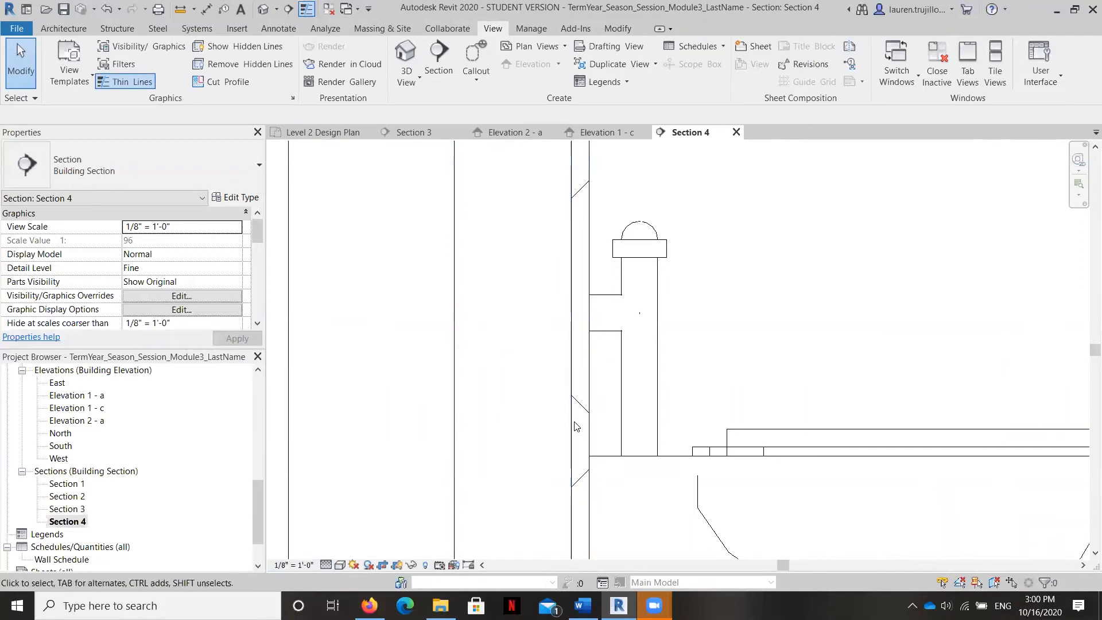
scroll(584, 430, "down", 4)
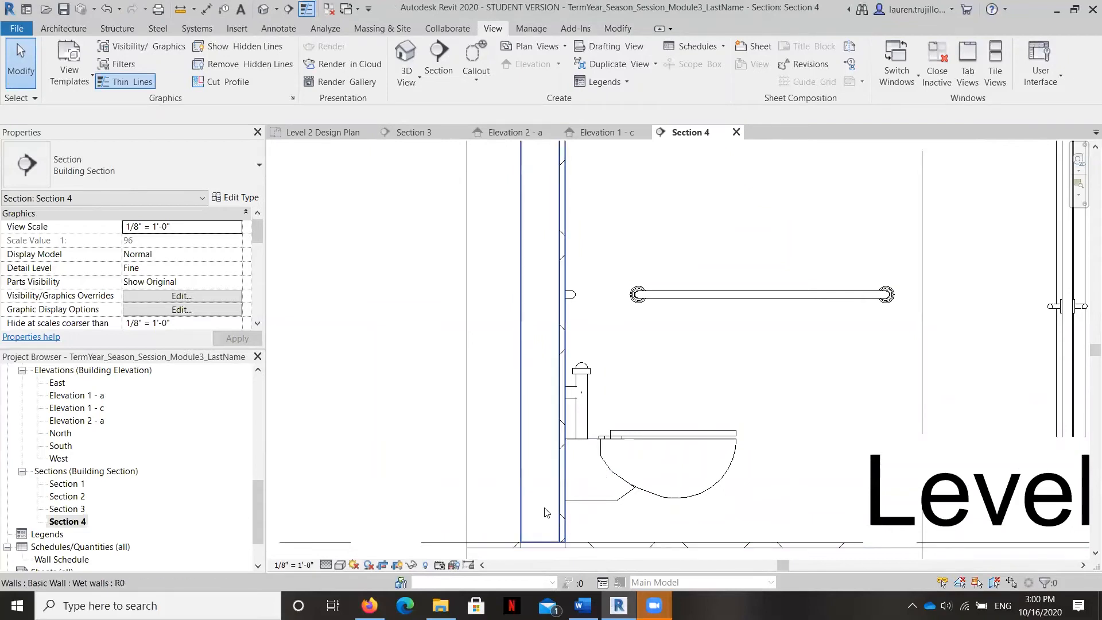
scroll(546, 513, "down", 2)
scroll(533, 499, "down", 2)
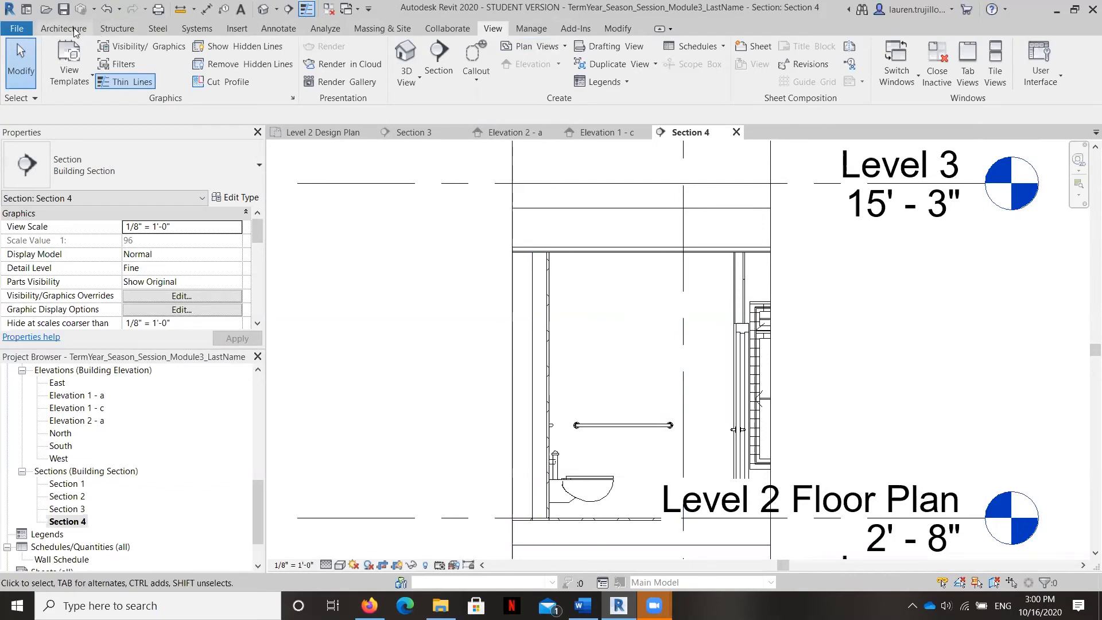
Step: Try painting the wall behind the grab bar in Section 4 with the Tile, Porcelain, 4in material
left_click(618, 29)
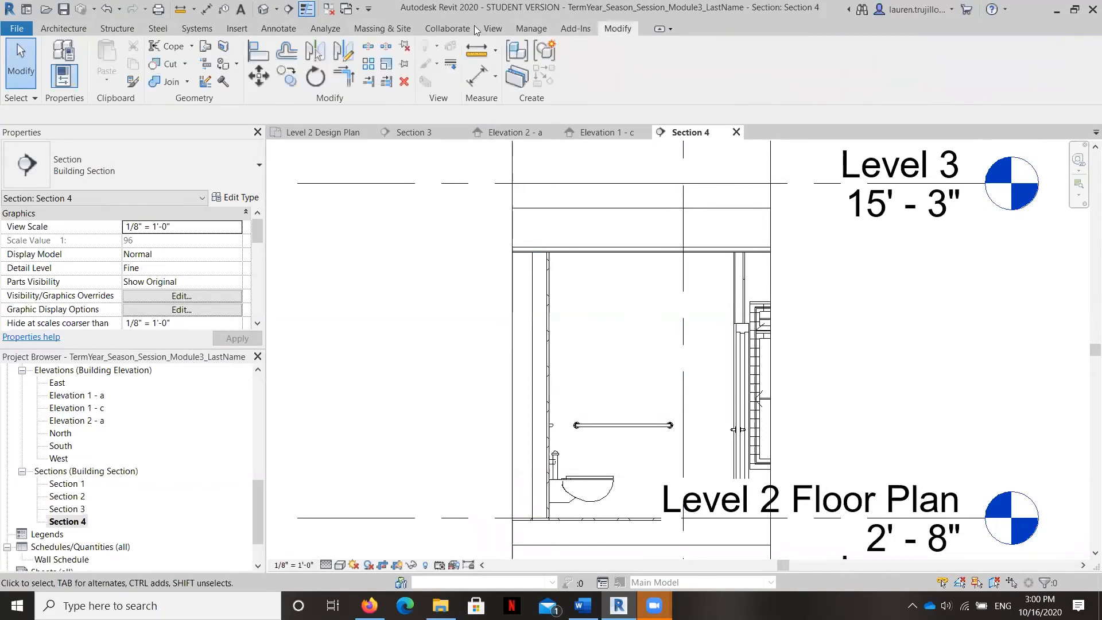
left_click(223, 64)
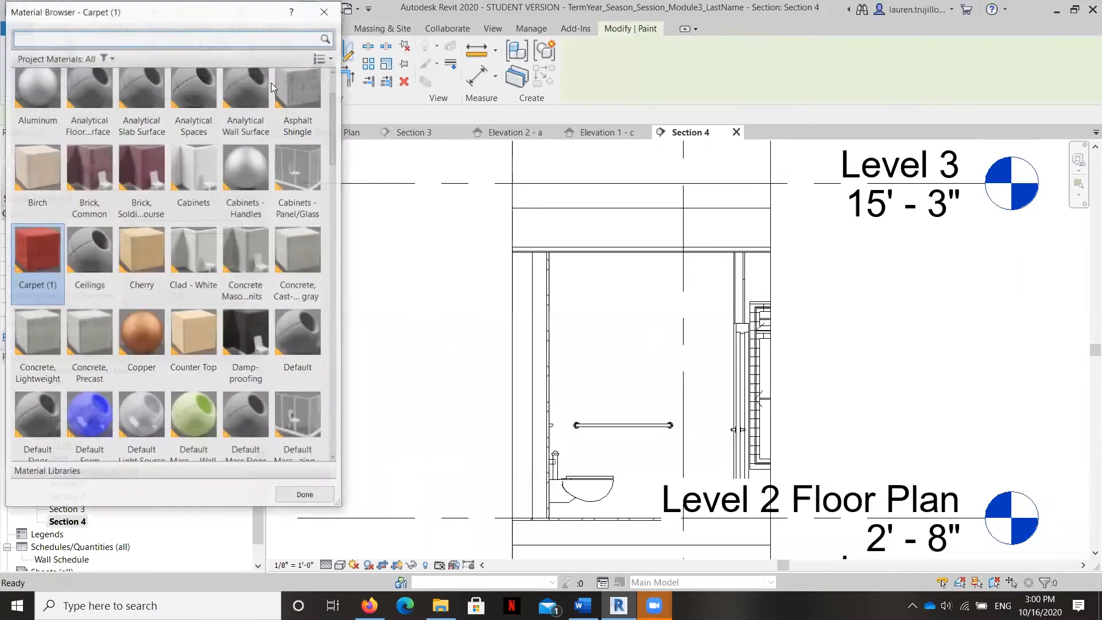
scroll(161, 263, "down", 10)
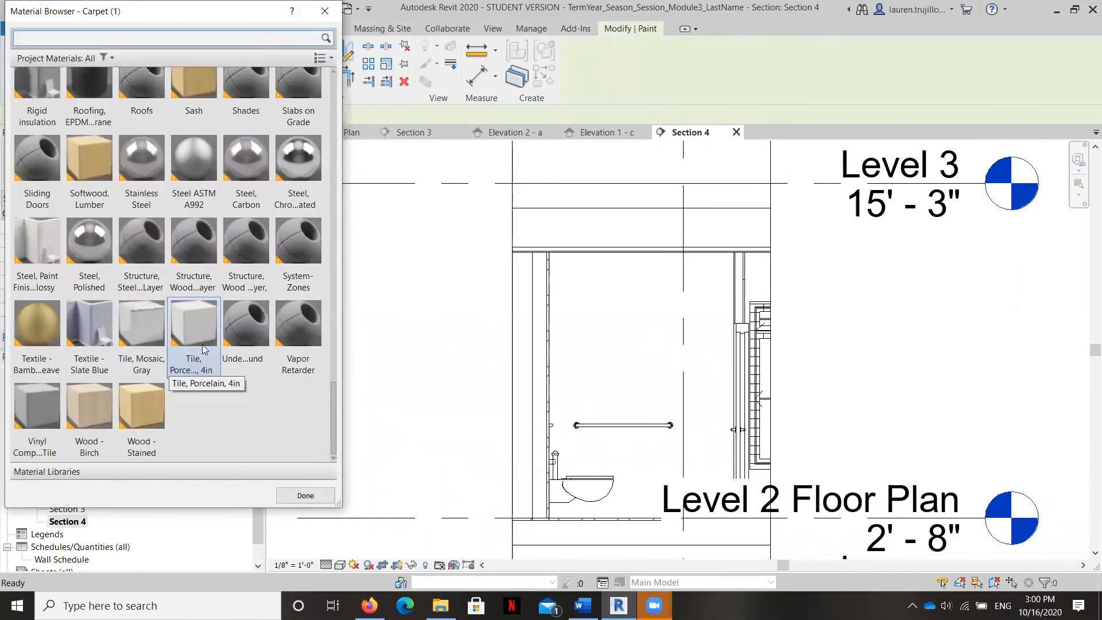
left_click(202, 348)
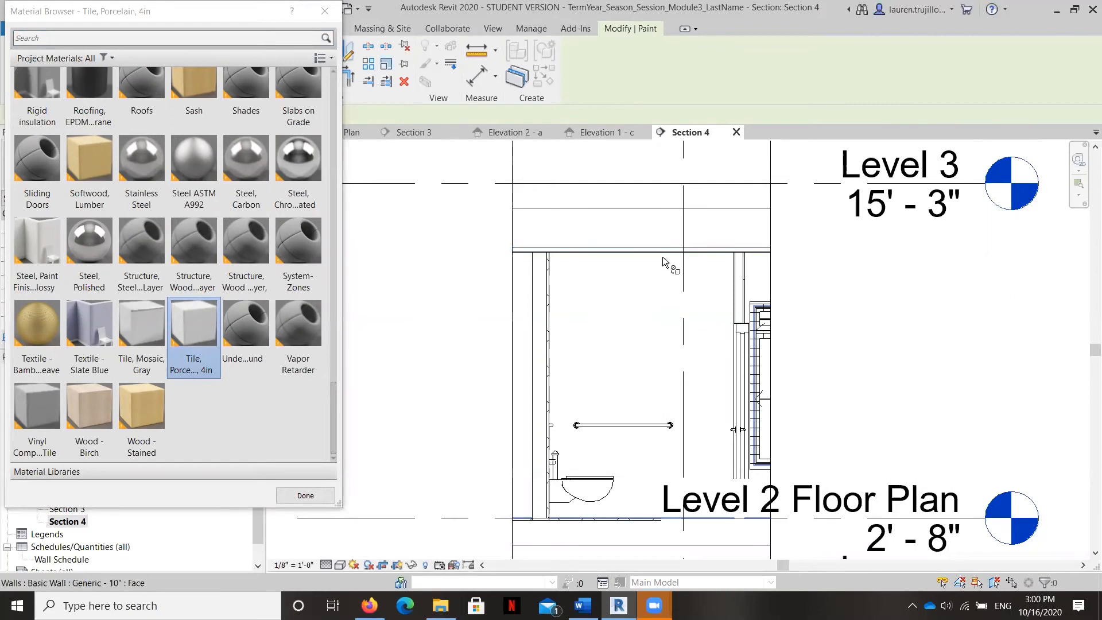
left_click(653, 300)
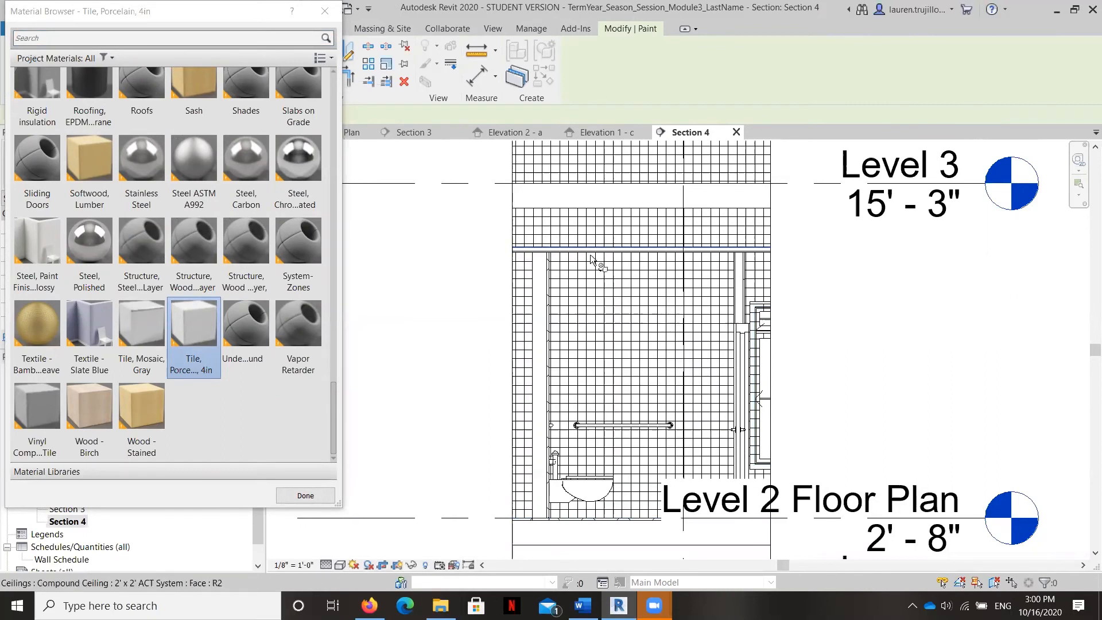
scroll(584, 378, "down", 1)
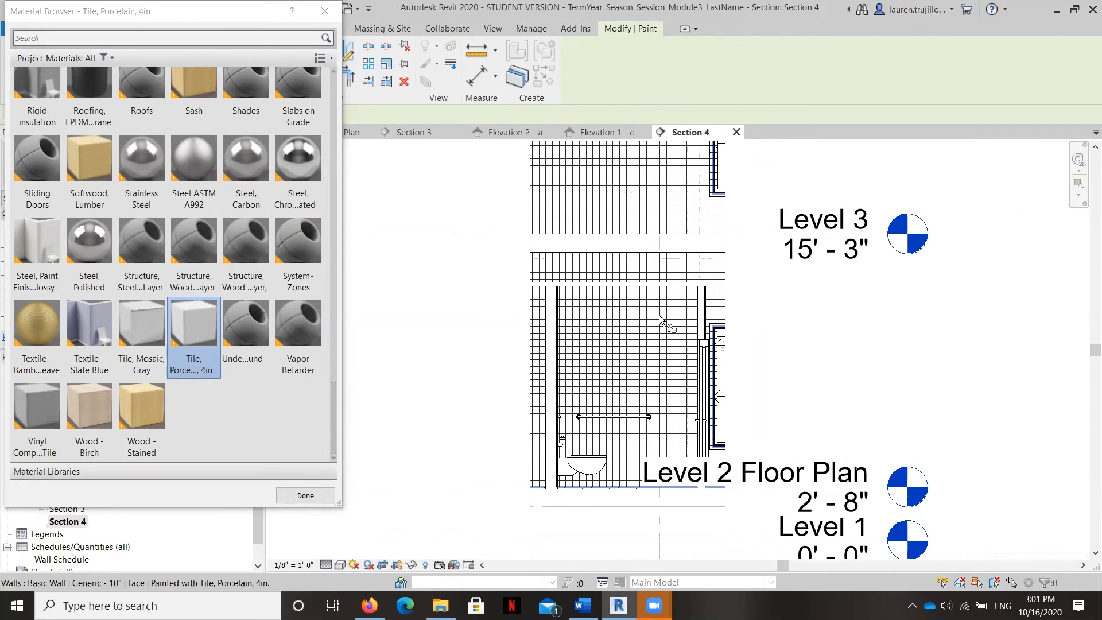
left_click(552, 359)
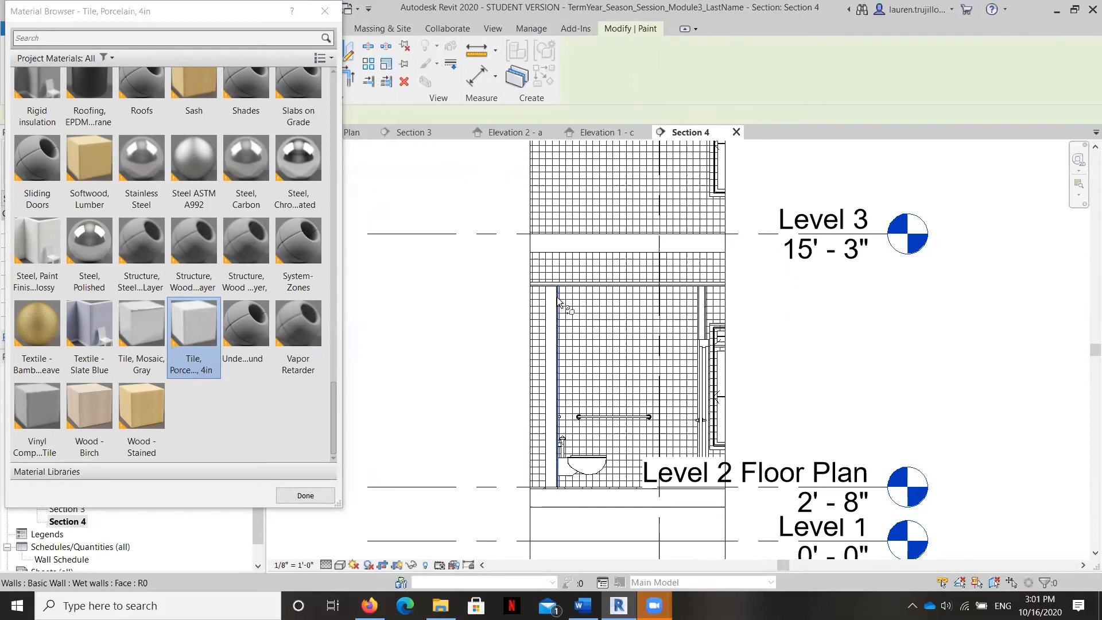
key("Escape")
scroll(585, 388, "up", 2)
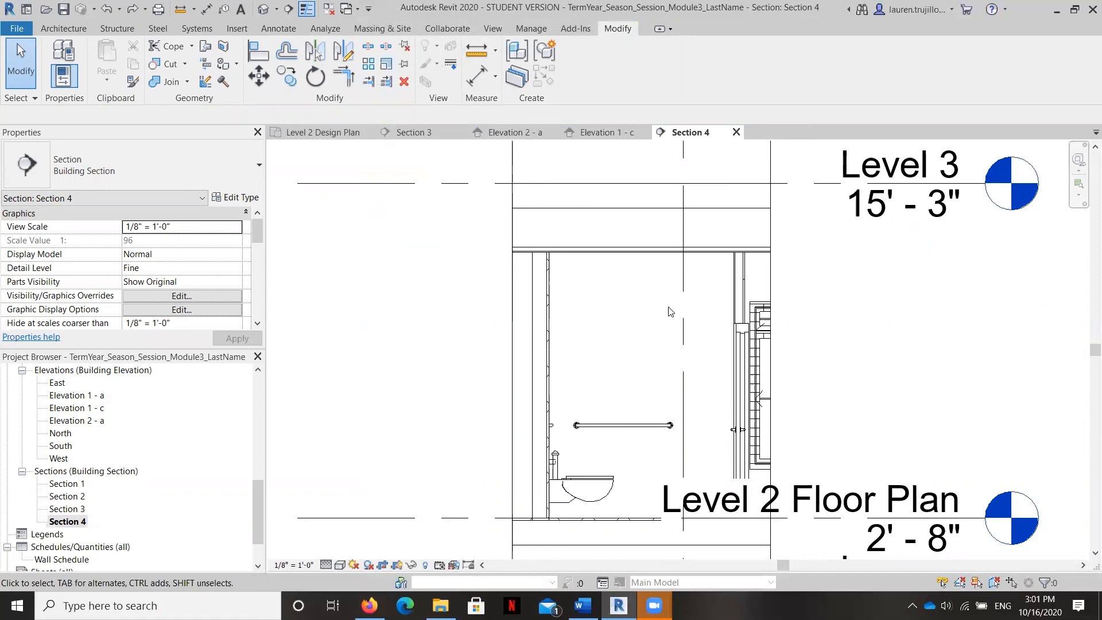
Step: Return to the Elevation 1 - c view and show the whole tiled wet wall
scroll(580, 374, "down", 5)
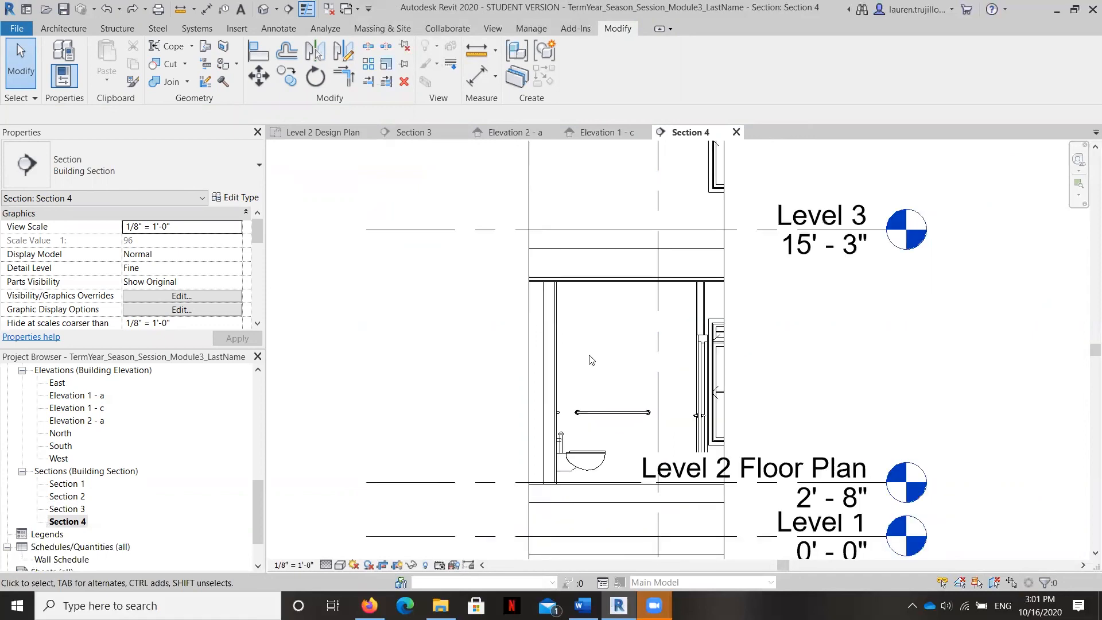
scroll(159, 516, "down", 2)
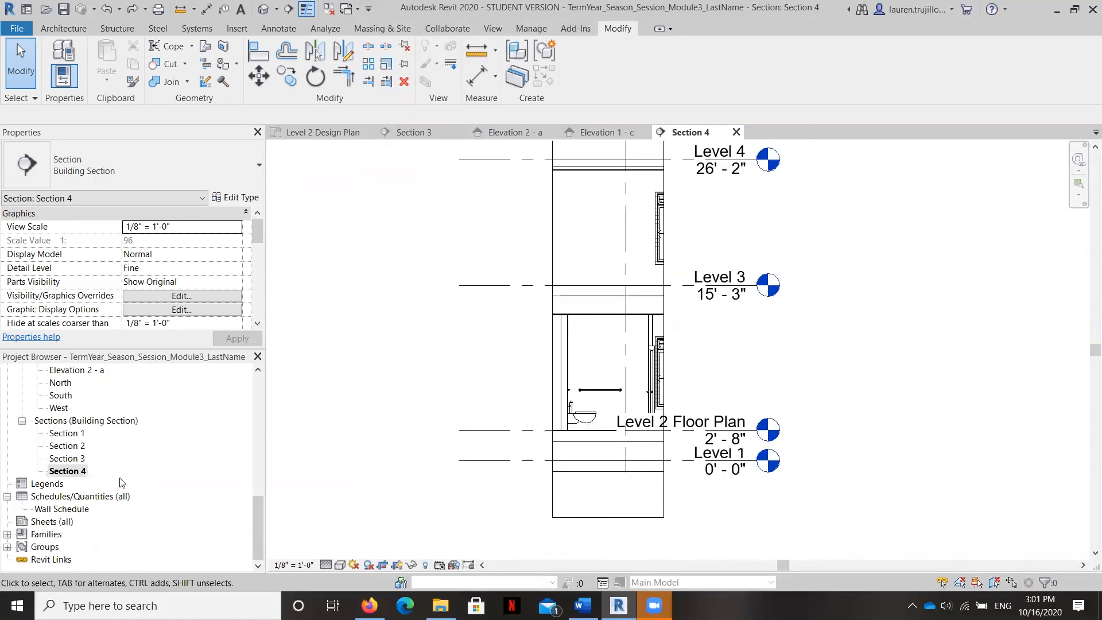
scroll(81, 484, "up", 3)
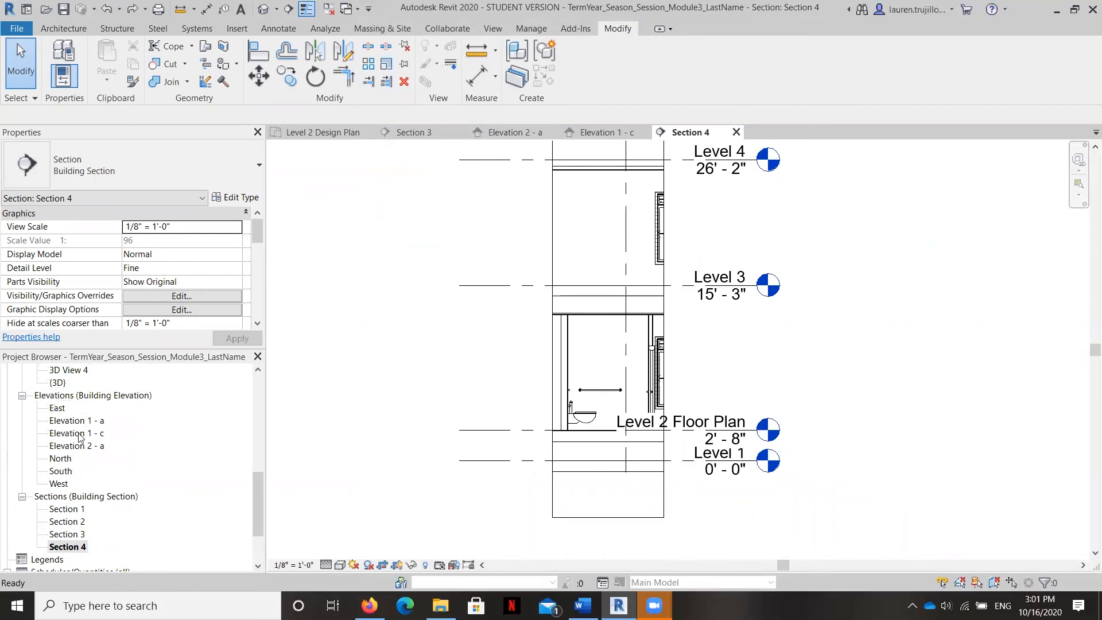
double_click(79, 433)
scroll(517, 506, "down", 3)
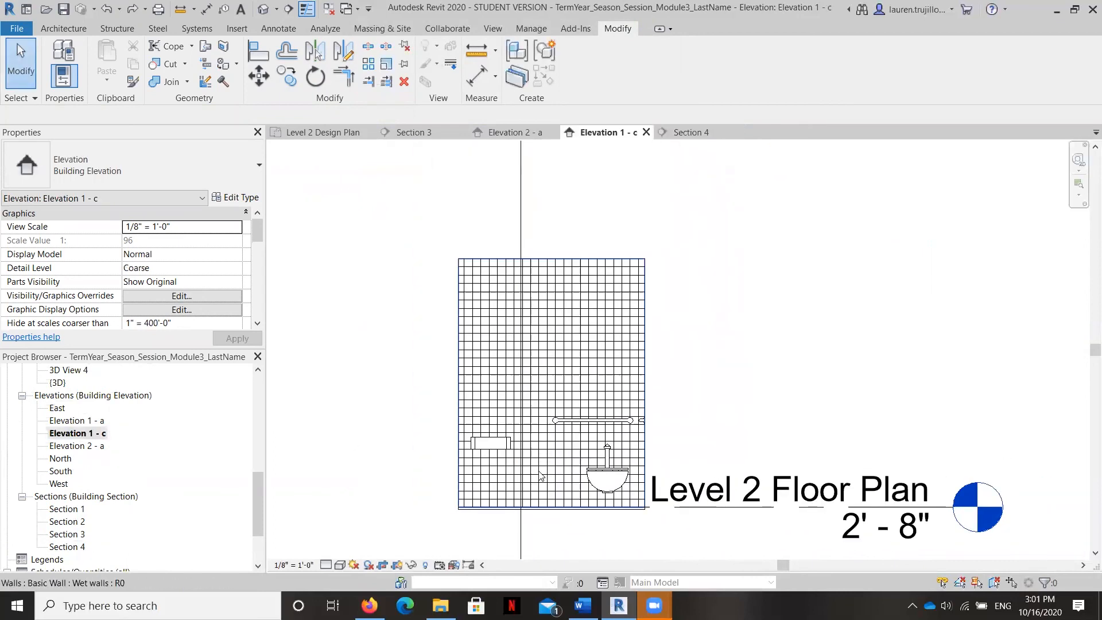